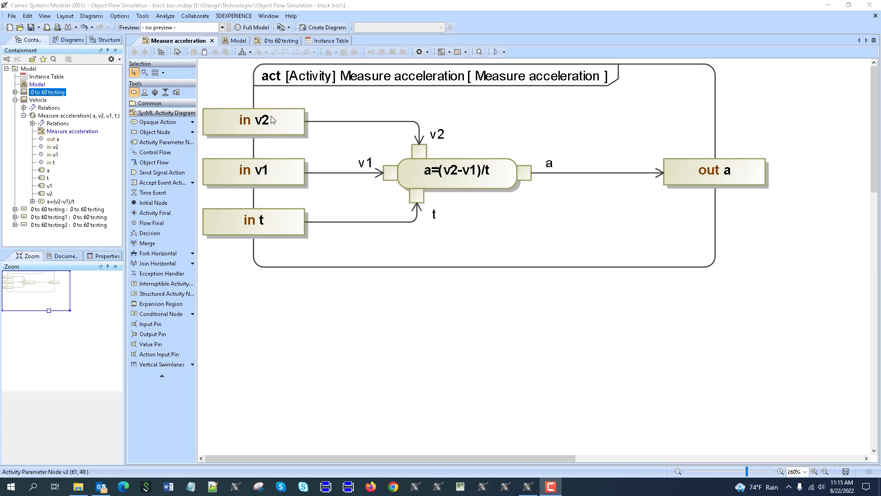
- Start a new Vehicle simulation session from the run options
{"action": "left_click", "coordinate": [505, 52]}
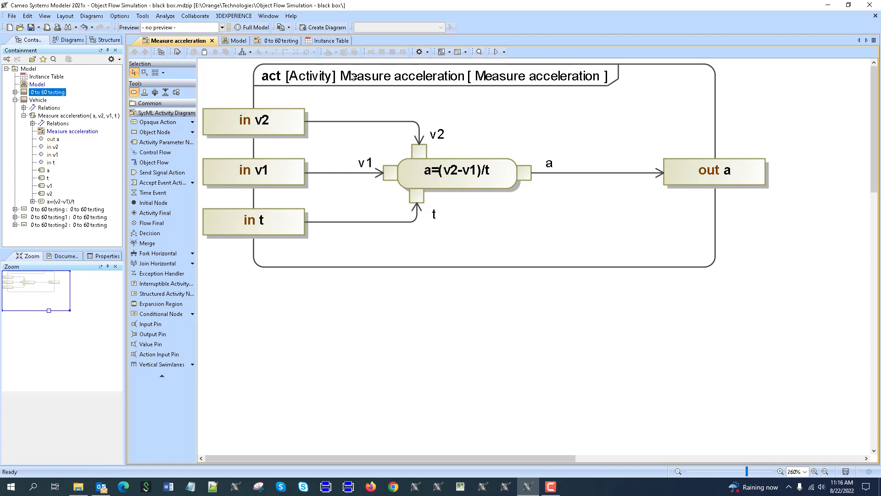
{"action": "left_click", "coordinate": [504, 52]}
{"action": "left_click", "coordinate": [509, 60]}
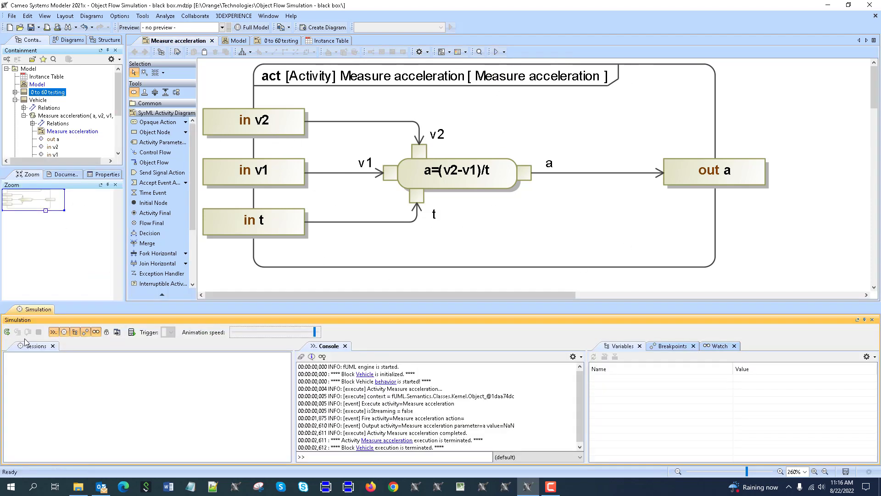
{"action": "left_click", "coordinate": [504, 52]}
{"action": "left_click", "coordinate": [509, 67]}
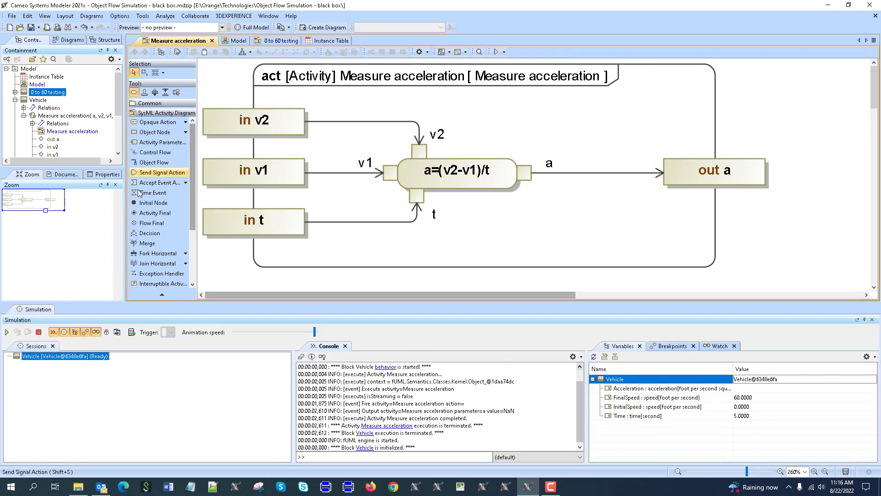
- Execute the Measure acceleration simulation, then stop it and close the output panel
{"action": "left_click", "coordinate": [8, 333]}
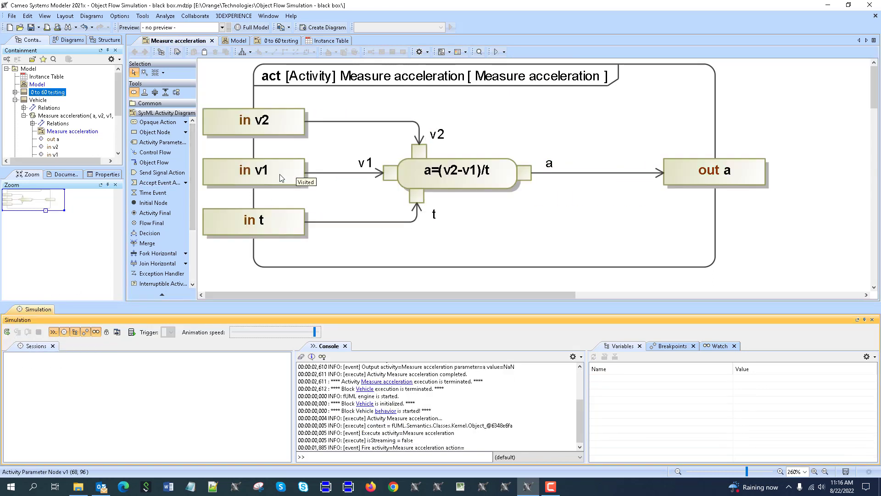
{"action": "left_click", "coordinate": [8, 332]}
{"action": "left_click", "coordinate": [8, 332]}
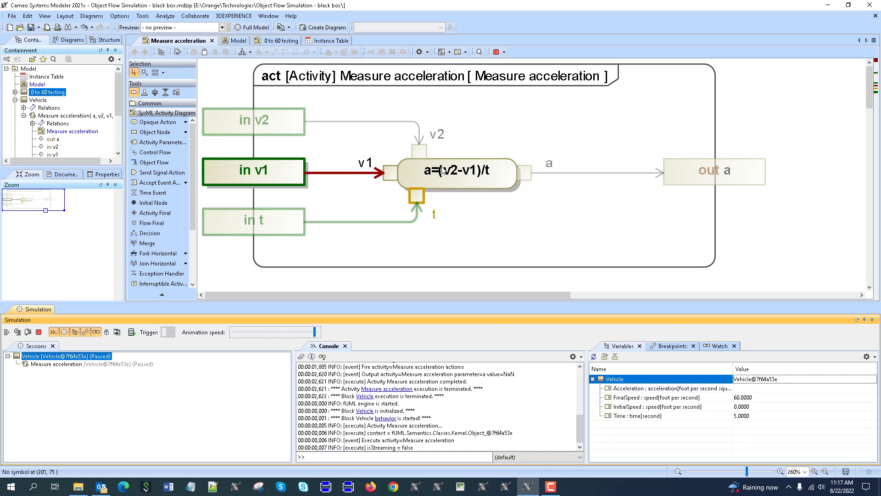
{"action": "left_click", "coordinate": [38, 331]}
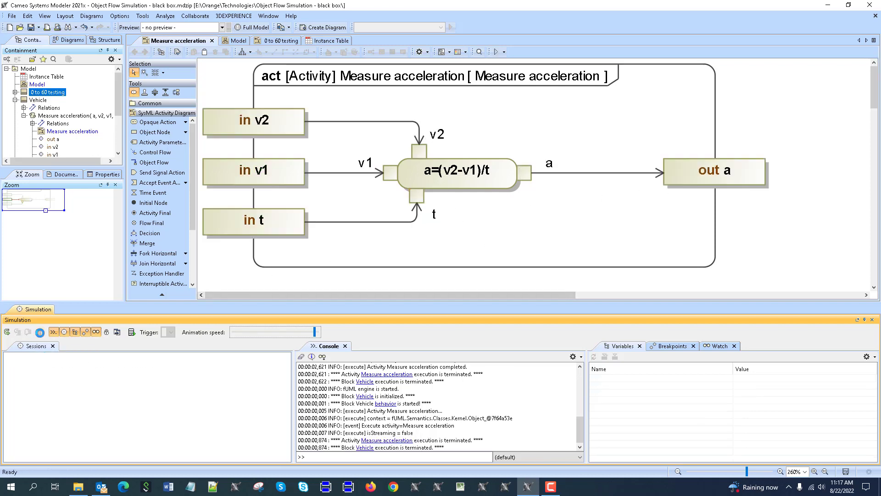
{"action": "left_click", "coordinate": [871, 320]}
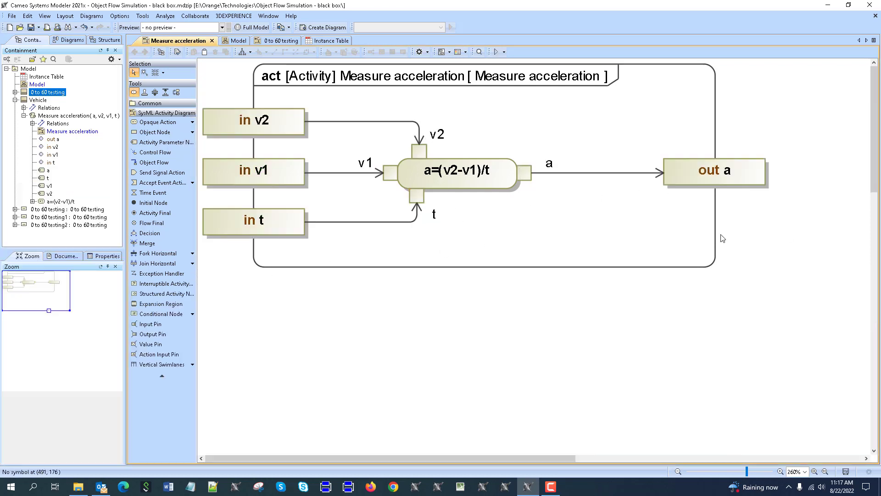
- In the Model bdd, replace the generalization with a directed composition from 0 to 60 testing to Vehicle
{"action": "left_click", "coordinate": [234, 41]}
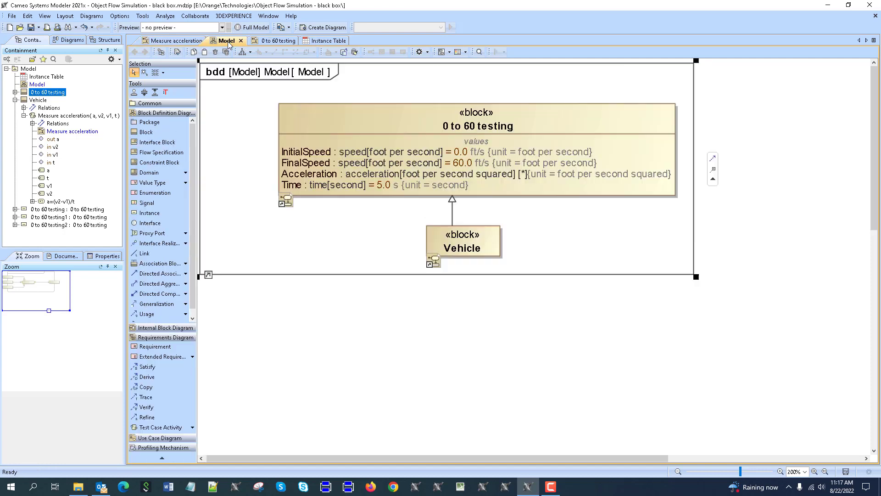
{"action": "left_click_drag", "start_coordinate": [459, 249], "coordinate": [452, 269]}
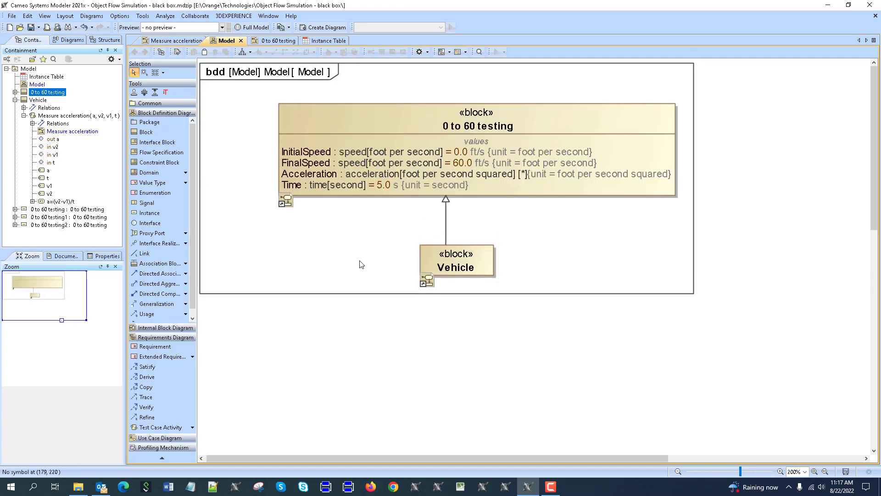
{"action": "left_click", "coordinate": [446, 222]}
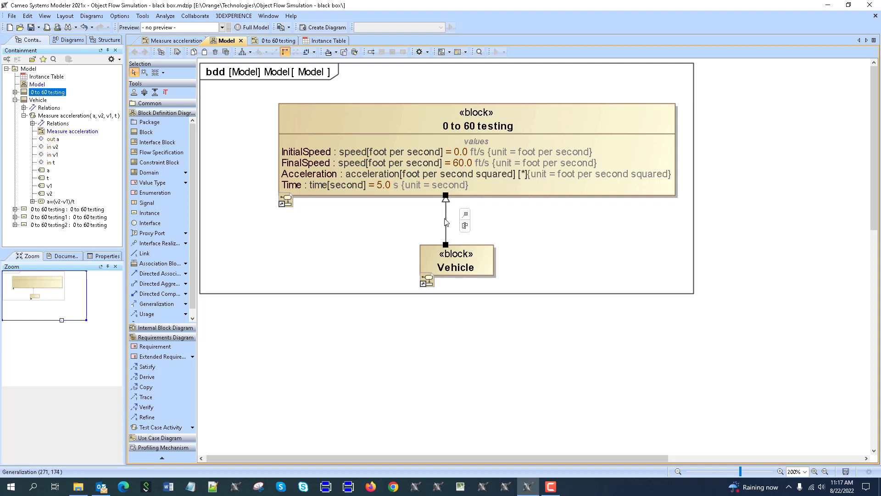
{"action": "key", "text": "Delete"}
{"action": "left_click", "coordinate": [448, 122]}
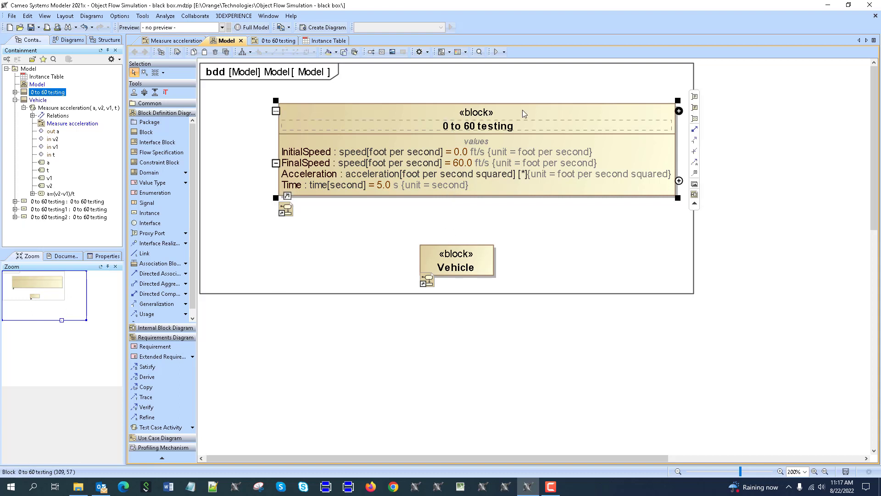
{"action": "left_click_drag", "start_coordinate": [694, 131], "coordinate": [455, 250]}
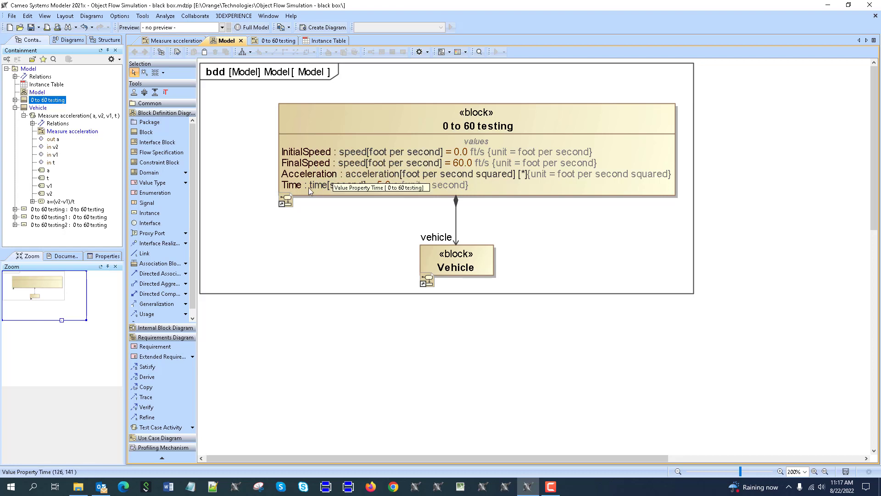
- Move the Acceleration property below Time using Move Here
{"action": "left_click_drag", "start_coordinate": [308, 177], "coordinate": [307, 188]}
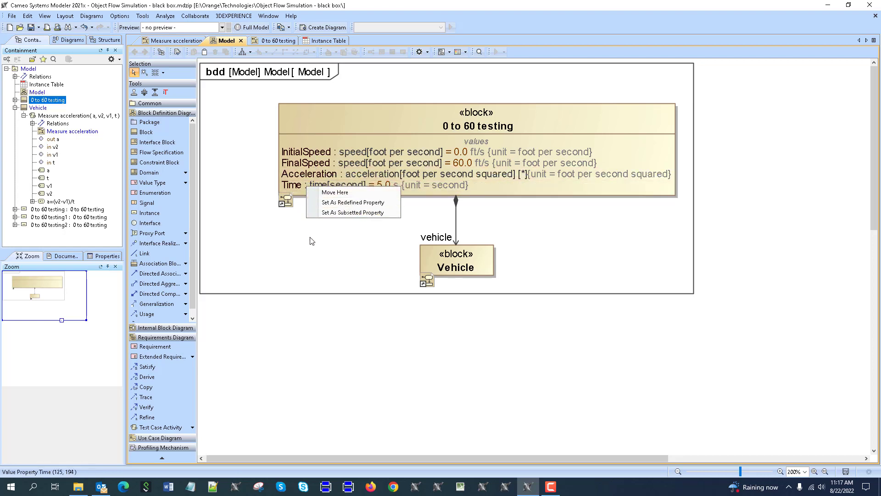
{"action": "left_click", "coordinate": [310, 191]}
{"action": "left_click", "coordinate": [304, 206]}
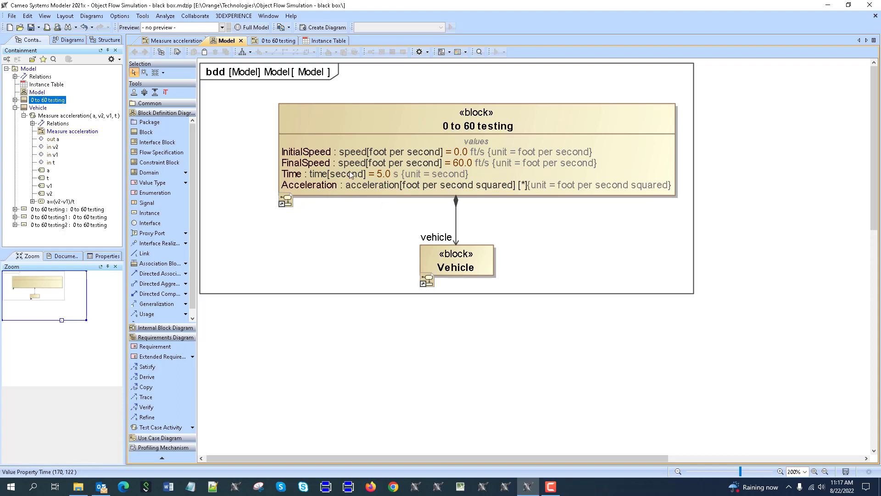
{"action": "left_click", "coordinate": [331, 163]}
{"action": "left_click", "coordinate": [625, 246]}
- In the 0 to 60 testing activity, replace the Measure acceleration call with a fresh one from the Containment tree
{"action": "double_click", "coordinate": [421, 110]}
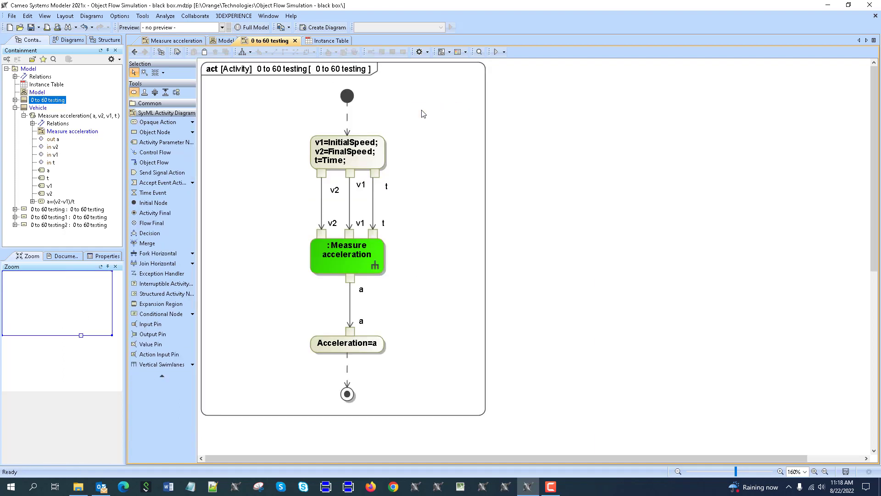
{"action": "left_click", "coordinate": [15, 100]}
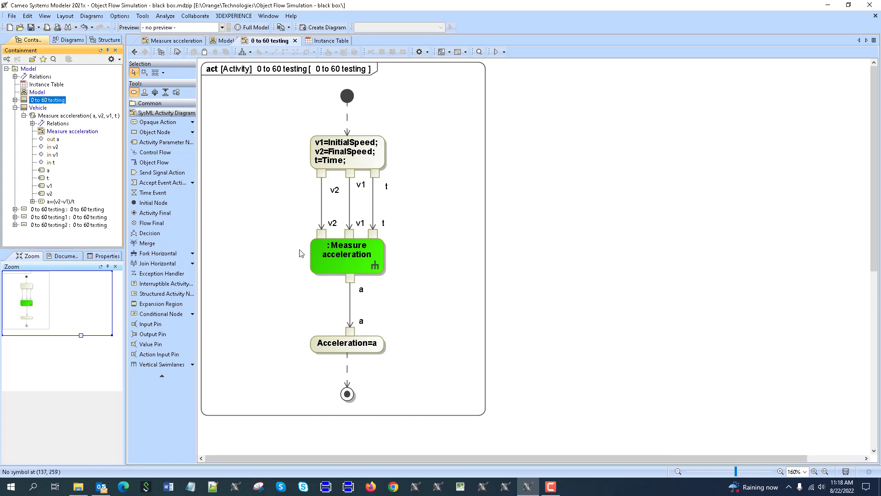
{"action": "left_click", "coordinate": [334, 262]}
{"action": "key", "text": "Delete"}
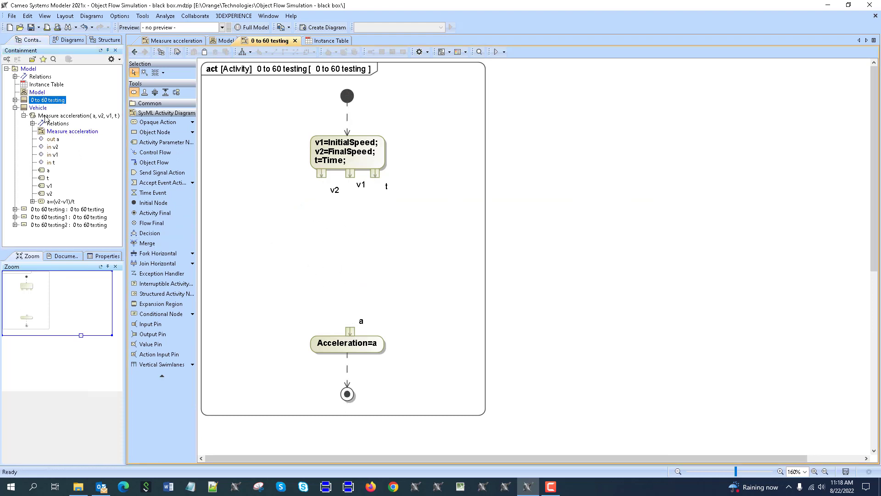
{"action": "left_click_drag", "start_coordinate": [44, 117], "coordinate": [317, 229]}
{"action": "left_click_drag", "start_coordinate": [355, 253], "coordinate": [355, 257]}
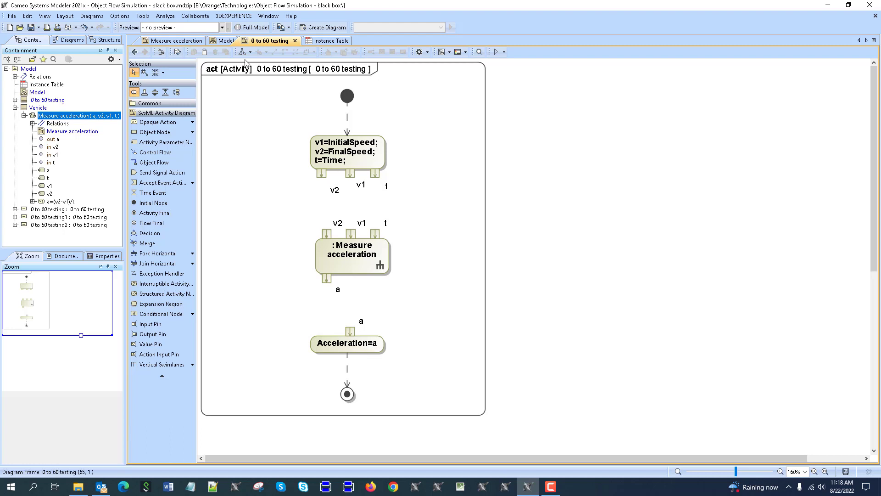
- Delete the v1/v2/t assignment action and the Acceleration=a action
{"action": "left_click", "coordinate": [342, 145]}
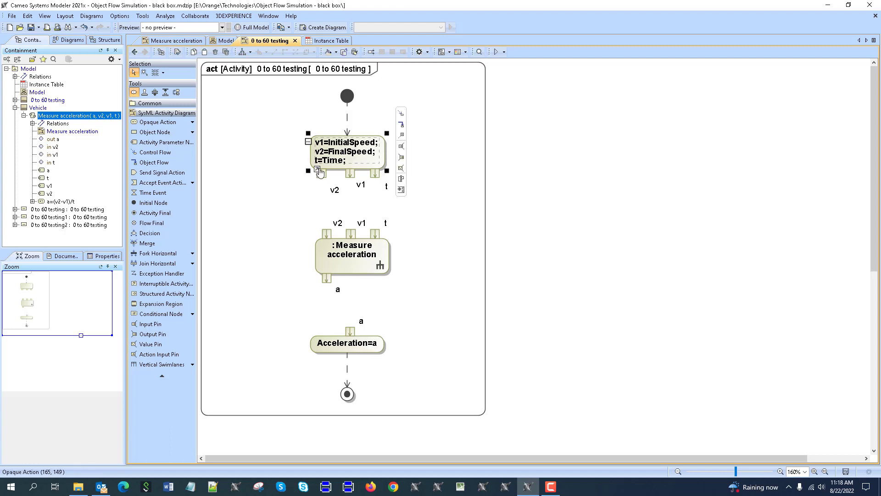
{"action": "left_click", "coordinate": [307, 275]}
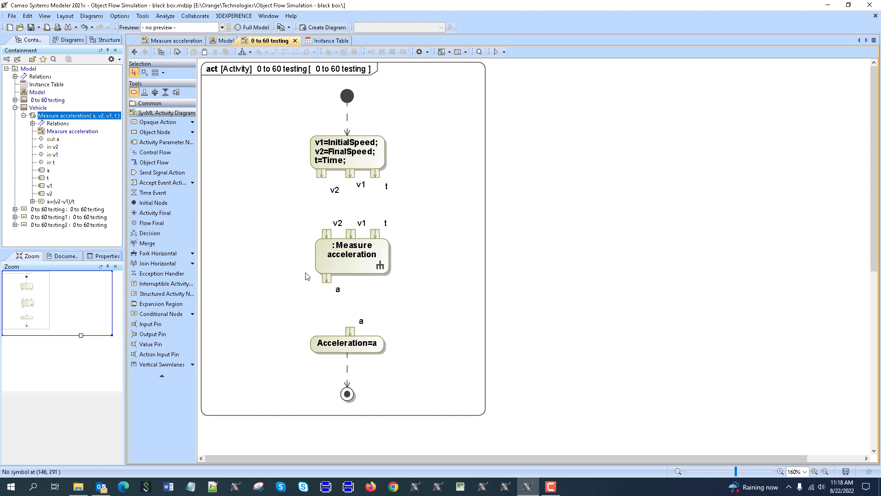
{"action": "left_click", "coordinate": [371, 159]}
{"action": "key", "text": "Delete"}
{"action": "left_click", "coordinate": [347, 345]}
{"action": "key", "text": "Delete"}
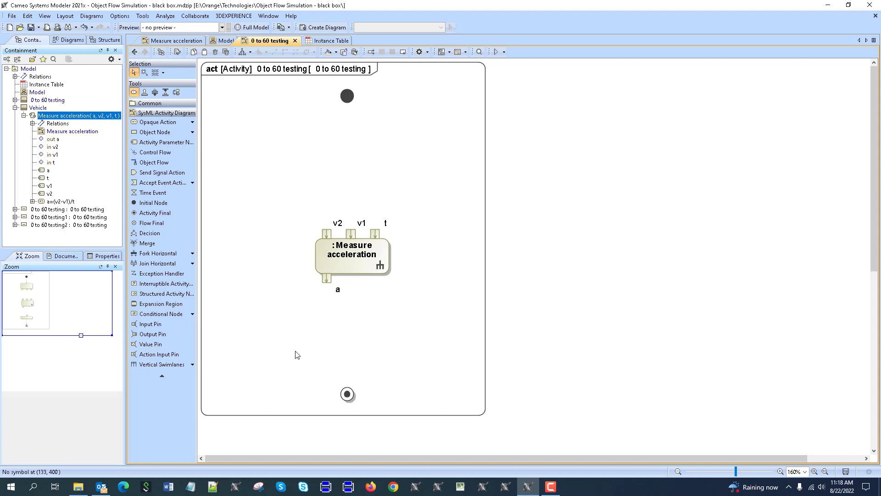
- Add a new opaque action below the initial node and connect them with a flow
{"action": "left_click", "coordinate": [172, 122]}
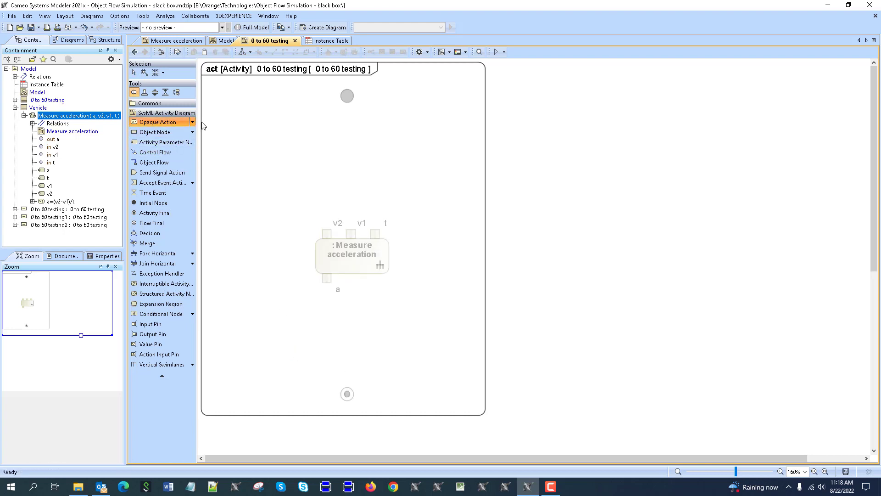
{"action": "left_click", "coordinate": [323, 127]}
{"action": "left_click_drag", "start_coordinate": [365, 139], "coordinate": [361, 139]}
{"action": "left_click", "coordinate": [347, 96]}
{"action": "left_click_drag", "start_coordinate": [367, 91], "coordinate": [348, 135]}
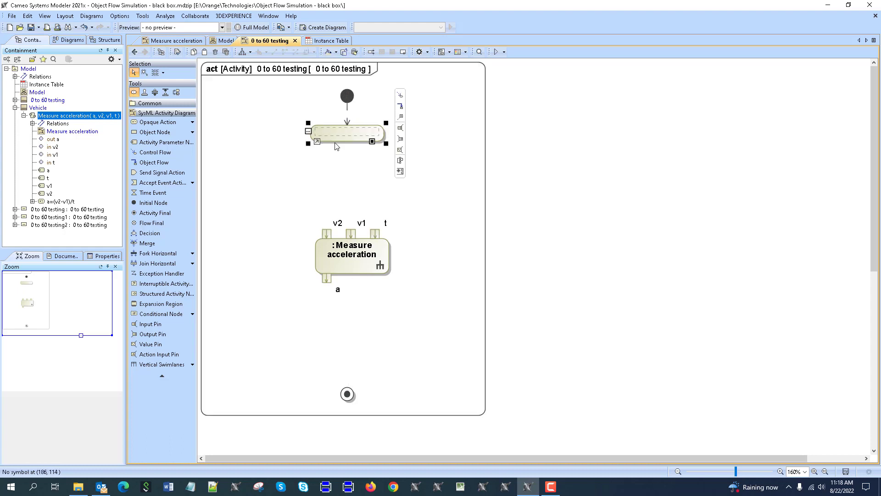
- Write the action body assigning v1=InitialSpeed, v2=FinalSpeed and t=Time
{"action": "type", "text": "v1=Initt"}
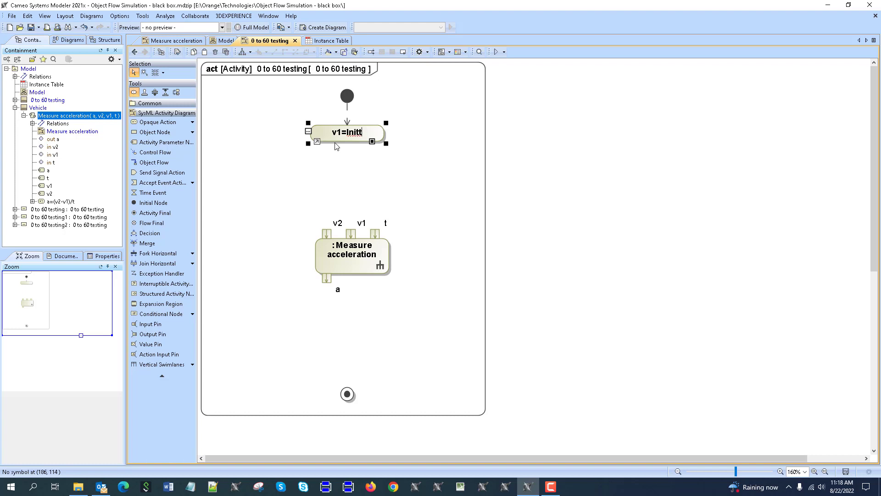
{"action": "key", "text": "BackSpace"}
{"action": "type", "text": "ialSpeed;"}
{"action": "left_click", "coordinate": [391, 145]}
{"action": "left_click", "coordinate": [385, 141]}
{"action": "left_click", "coordinate": [372, 133]}
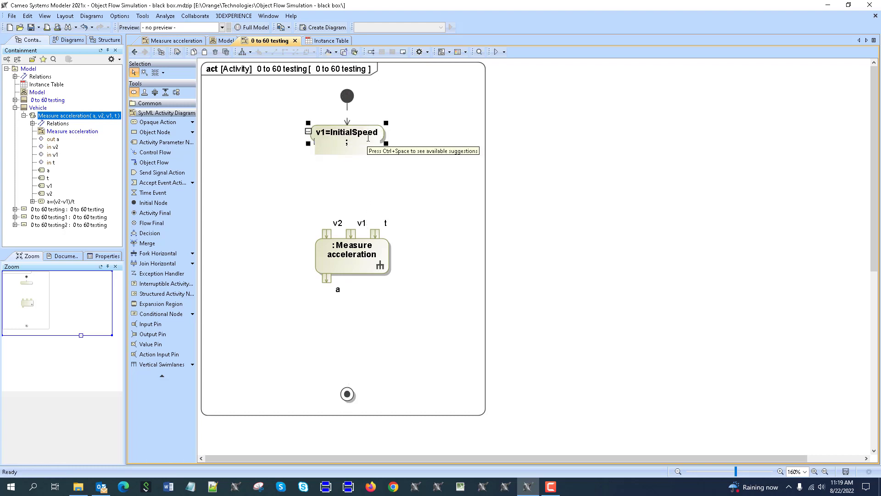
{"action": "type", "text": "FinalSpeed"}
{"action": "key", "text": "Return"}
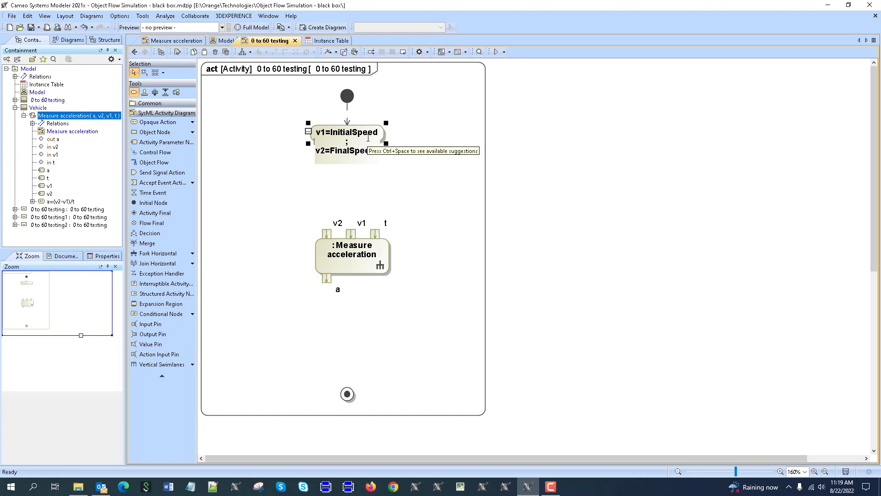
{"action": "type", "text": "t=Time;"}
{"action": "left_click", "coordinate": [421, 195]}
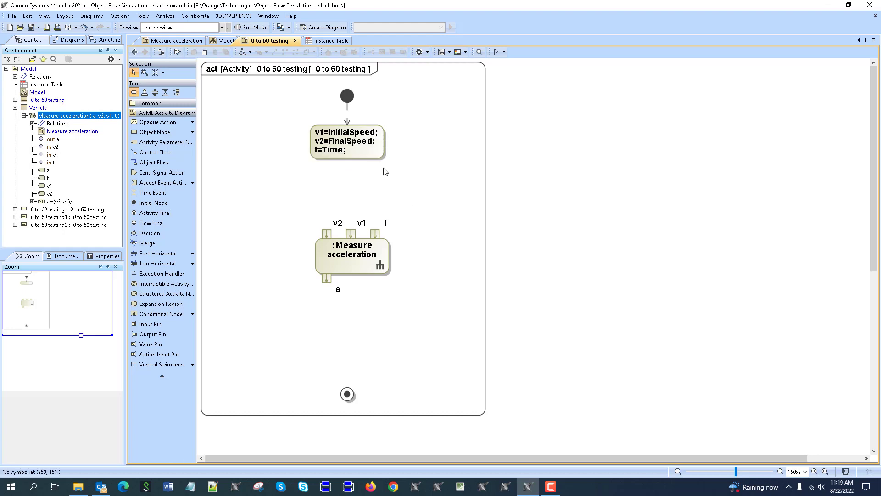
- Show the action's pins, delete FinalSpeed, InitialSpeed and Time, and move t and v2 to the bottom edge
{"action": "left_click", "coordinate": [378, 157]}
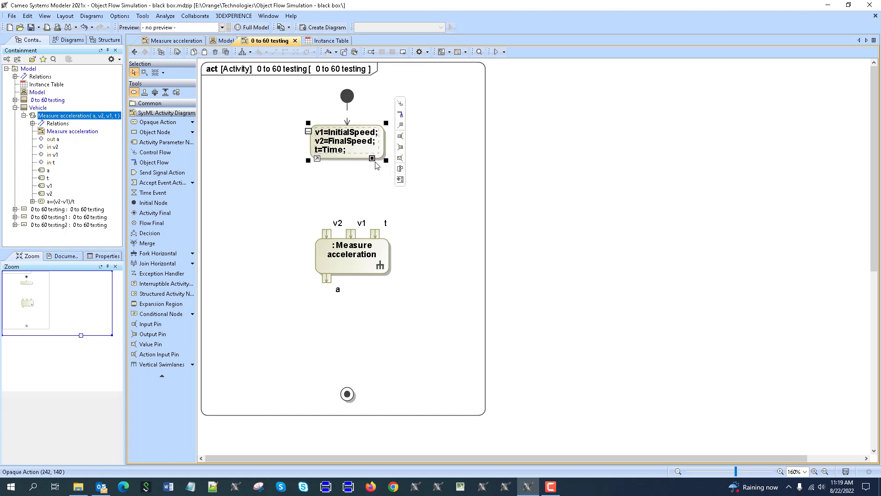
{"action": "left_click", "coordinate": [400, 180]}
{"action": "left_click", "coordinate": [324, 120]}
{"action": "key", "text": "Delete"}
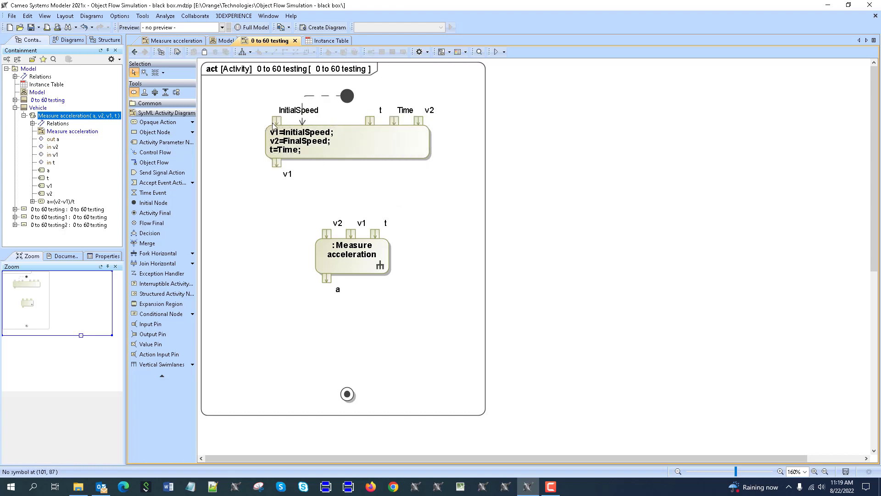
{"action": "left_click", "coordinate": [275, 122]}
{"action": "key", "text": "Delete"}
{"action": "left_click", "coordinate": [399, 118]}
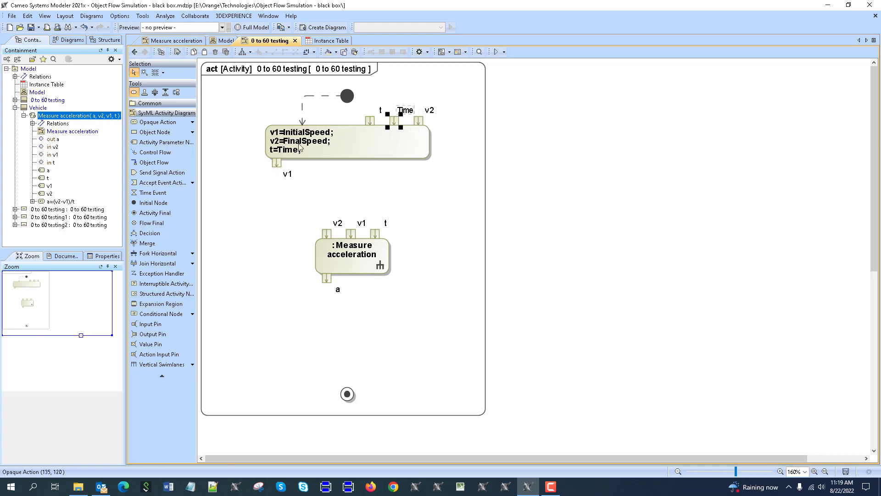
{"action": "key", "text": "Delete"}
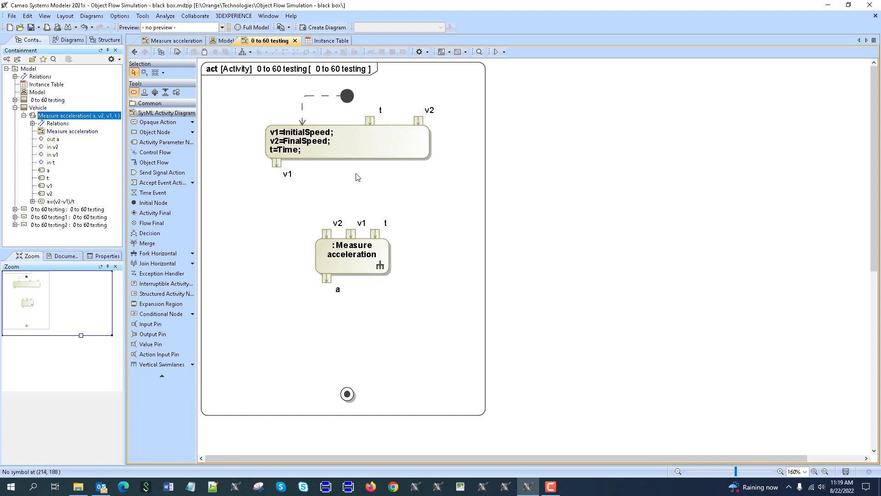
{"action": "left_click_drag", "start_coordinate": [372, 120], "coordinate": [362, 164]}
{"action": "left_click_drag", "start_coordinate": [418, 120], "coordinate": [389, 163]}
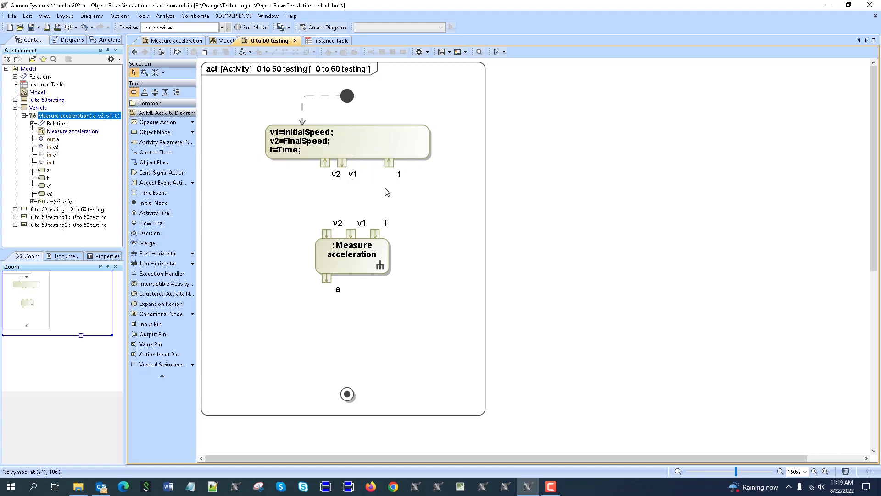
- Convert pins v2 and t into output pins
{"action": "right_click", "coordinate": [325, 169]}
{"action": "mouse_move", "coordinate": [380, 265]}
{"action": "mouse_move", "coordinate": [482, 264]}
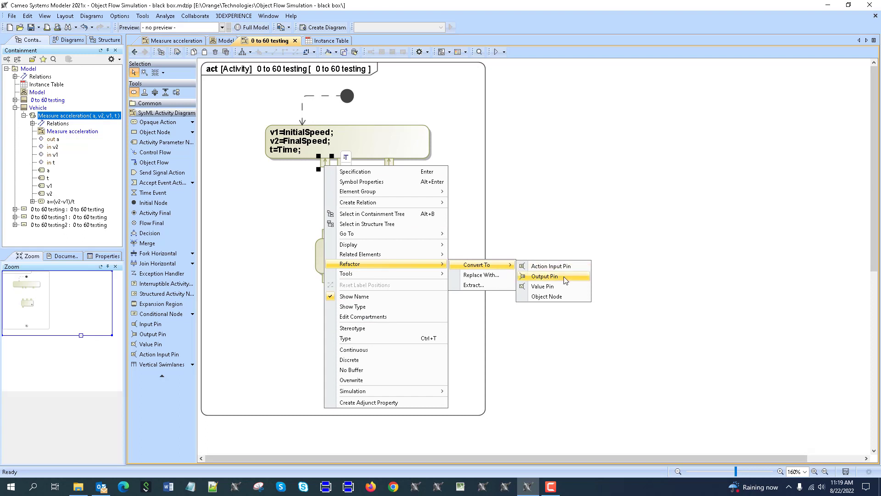
{"action": "left_click", "coordinate": [563, 277]}
{"action": "left_click", "coordinate": [495, 275]}
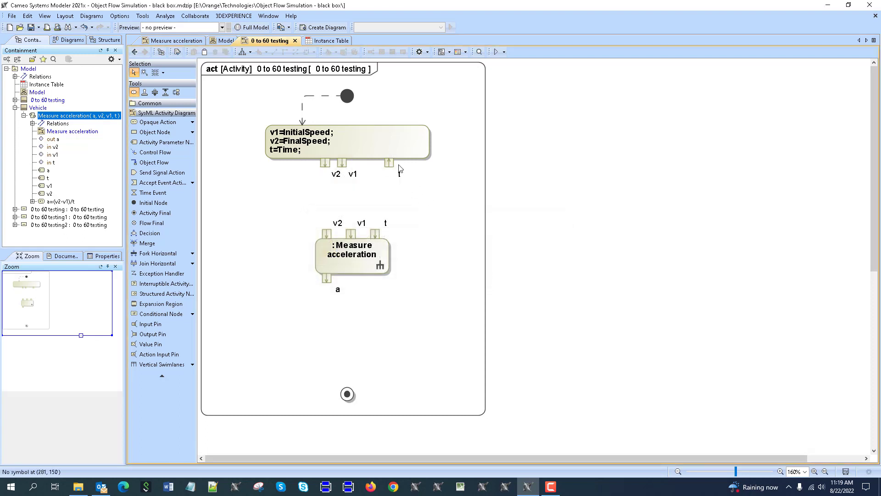
{"action": "right_click", "coordinate": [388, 169]}
{"action": "left_click", "coordinate": [389, 165]}
{"action": "right_click", "coordinate": [392, 163]}
{"action": "mouse_move", "coordinate": [448, 262]}
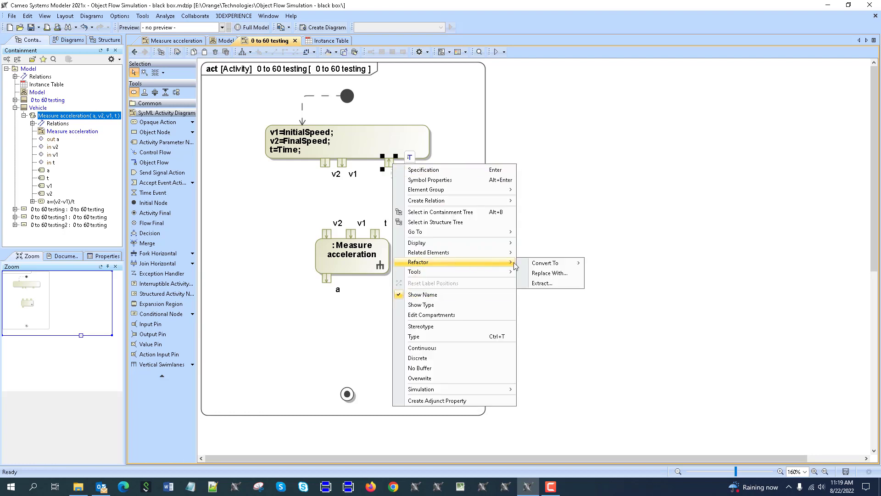
{"action": "mouse_move", "coordinate": [523, 264]}
{"action": "left_click", "coordinate": [626, 274]}
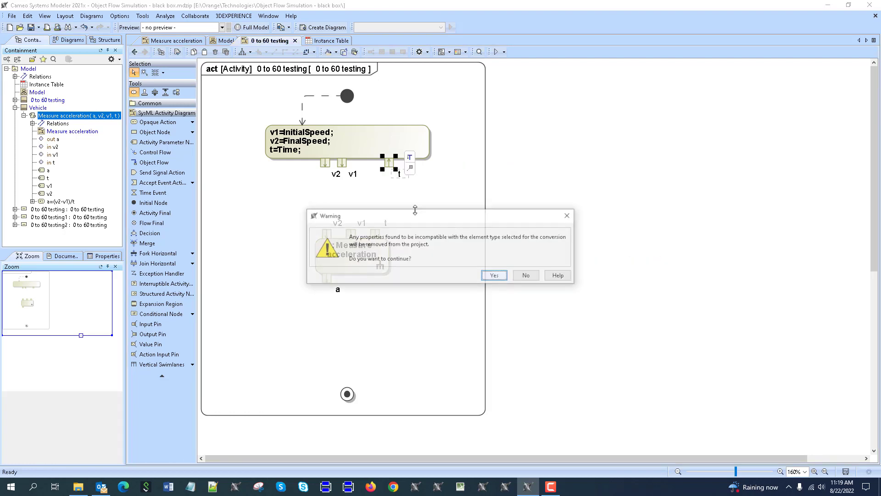
{"action": "left_click", "coordinate": [494, 275]}
- Draw object flows from t, v1 and v2 into Measure acceleration's matching inputs
{"action": "left_click", "coordinate": [389, 164]}
{"action": "left_click_drag", "start_coordinate": [409, 159], "coordinate": [375, 233]}
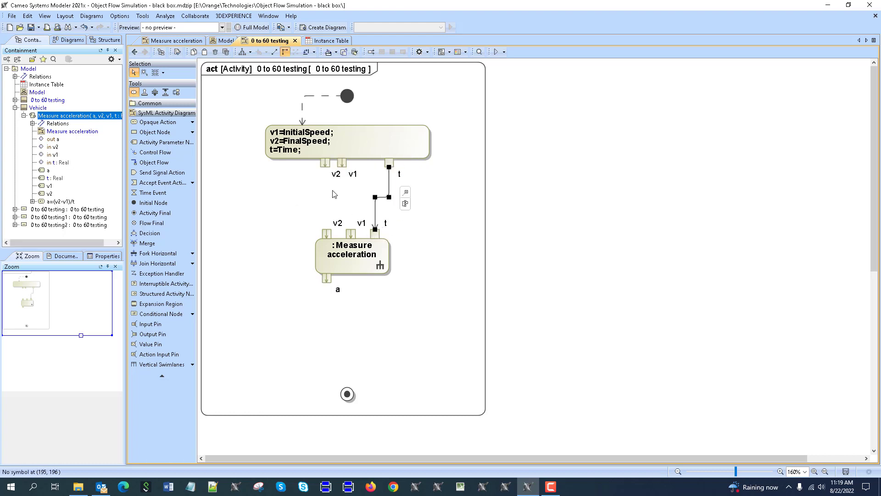
{"action": "left_click", "coordinate": [341, 163]}
{"action": "left_click_drag", "start_coordinate": [361, 158], "coordinate": [351, 233]}
{"action": "left_click", "coordinate": [325, 163]}
{"action": "left_click_drag", "start_coordinate": [347, 158], "coordinate": [326, 232]}
{"action": "left_click", "coordinate": [326, 233]}
- Add an opaque action named Acceleration=a below Measure acceleration
{"action": "left_click", "coordinate": [157, 122]}
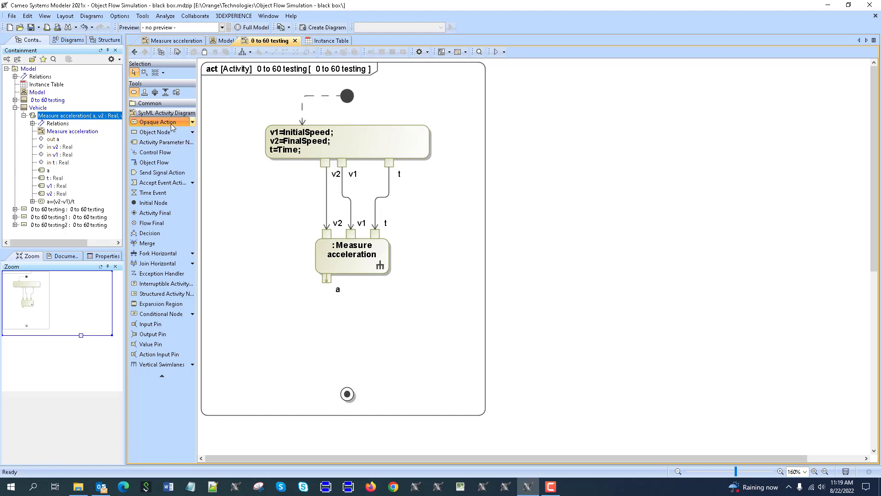
{"action": "left_click", "coordinate": [320, 326]}
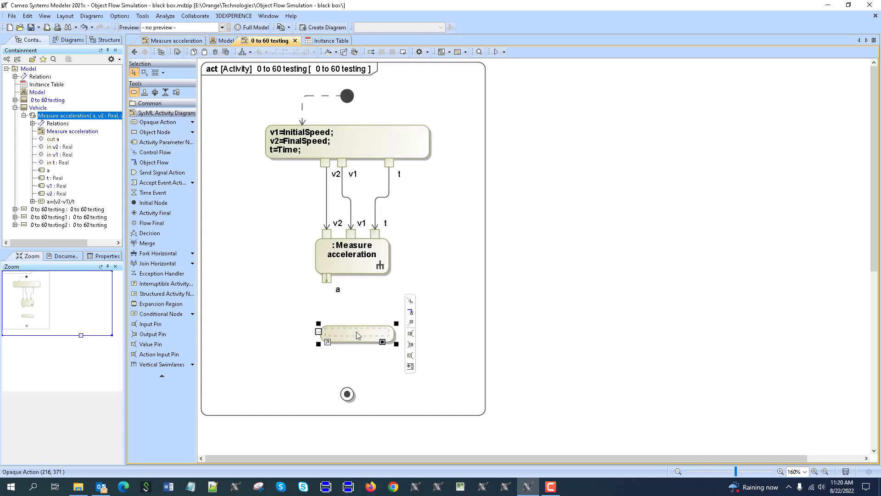
{"action": "type", "text": "Acceleration"}
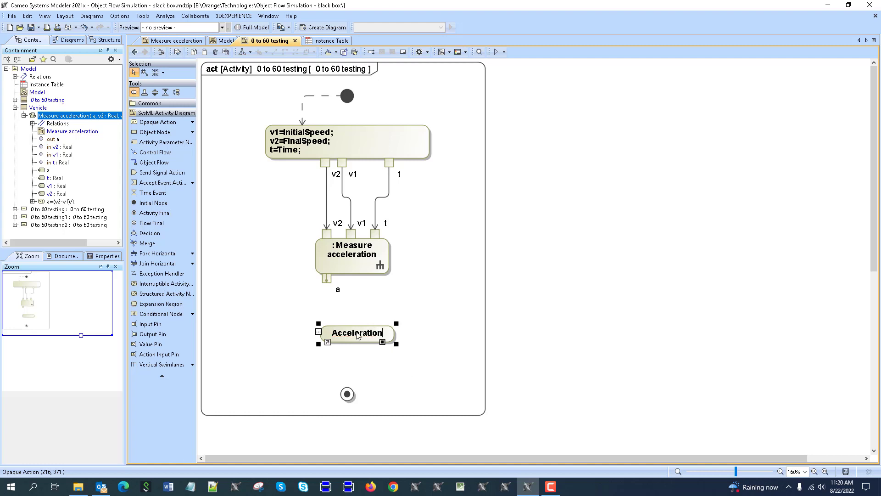
{"action": "type", "text": "=a"}
- Remove Acceleration=a's output pin and connect Measure acceleration's output a to its input a
{"action": "key", "text": "Return"}
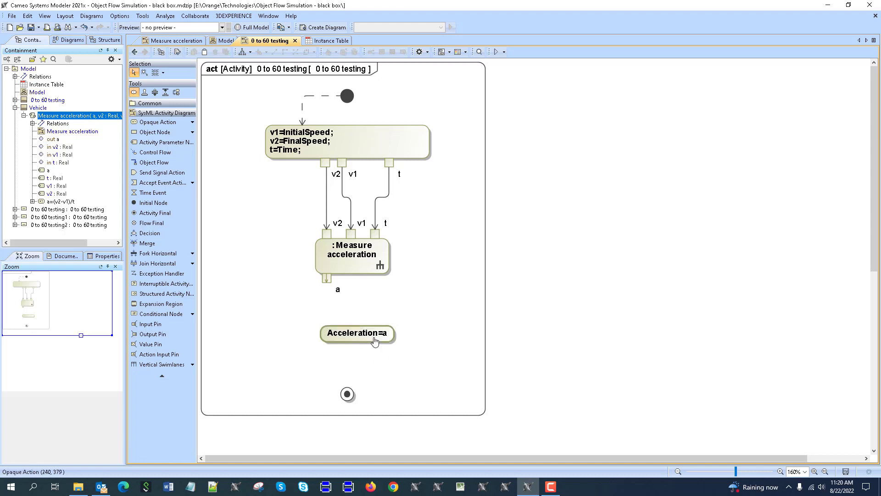
{"action": "left_click", "coordinate": [411, 366]}
{"action": "left_click", "coordinate": [337, 356]}
{"action": "key", "text": "Delete"}
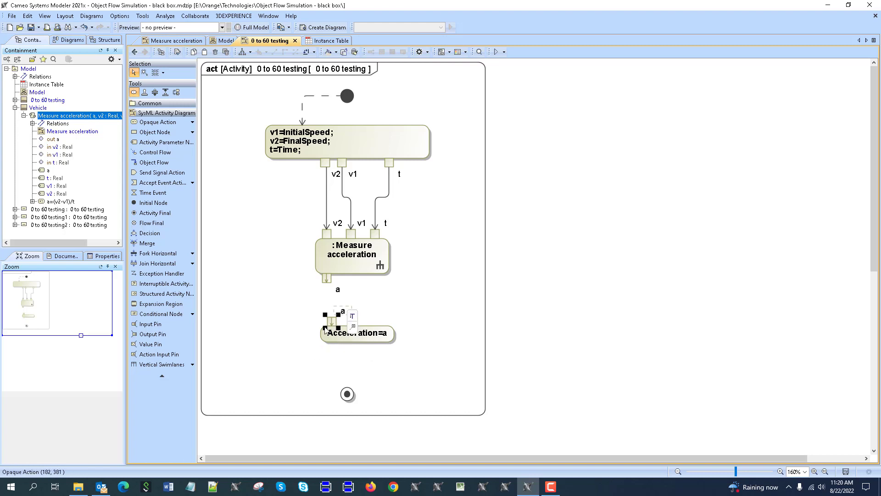
{"action": "left_click_drag", "start_coordinate": [327, 278], "coordinate": [352, 278]}
{"action": "left_click_drag", "start_coordinate": [332, 324], "coordinate": [349, 324]}
{"action": "left_click", "coordinate": [352, 281]}
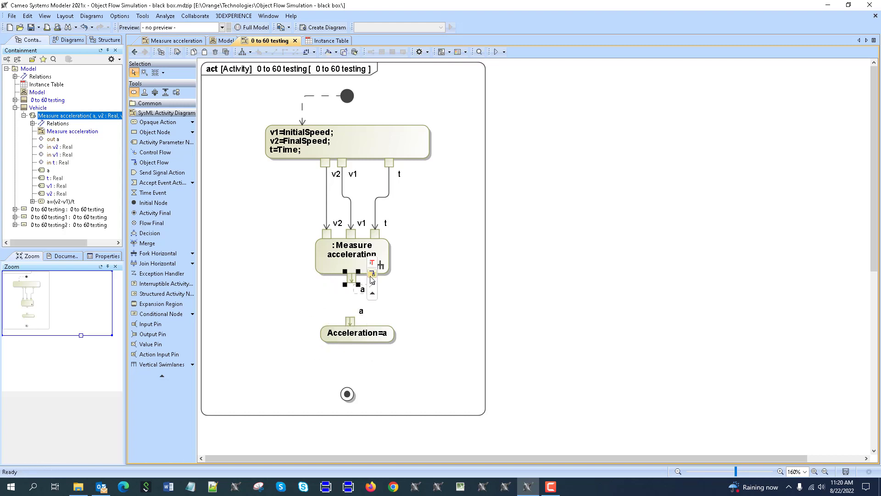
{"action": "left_click_drag", "start_coordinate": [372, 273], "coordinate": [349, 321]}
{"action": "left_click", "coordinate": [282, 313]}
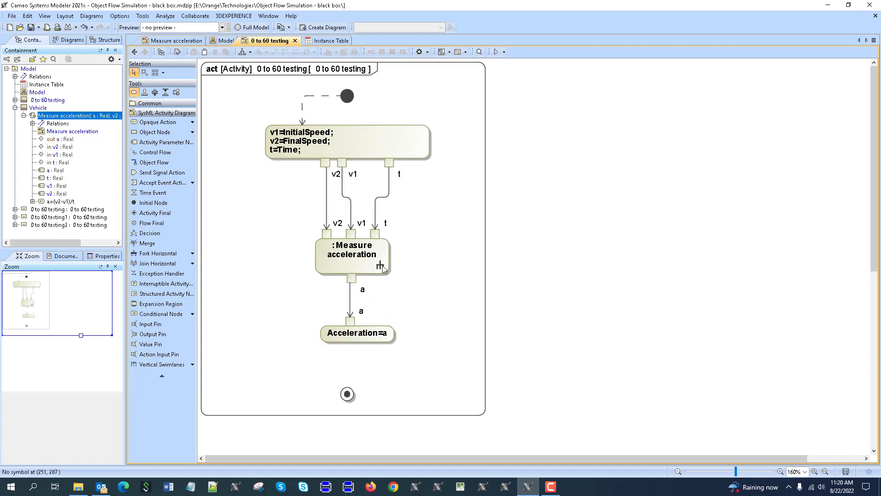
- Apply Quick Diagram Layout and draw a control flow from Acceleration=a to the final node
{"action": "left_click", "coordinate": [242, 52]}
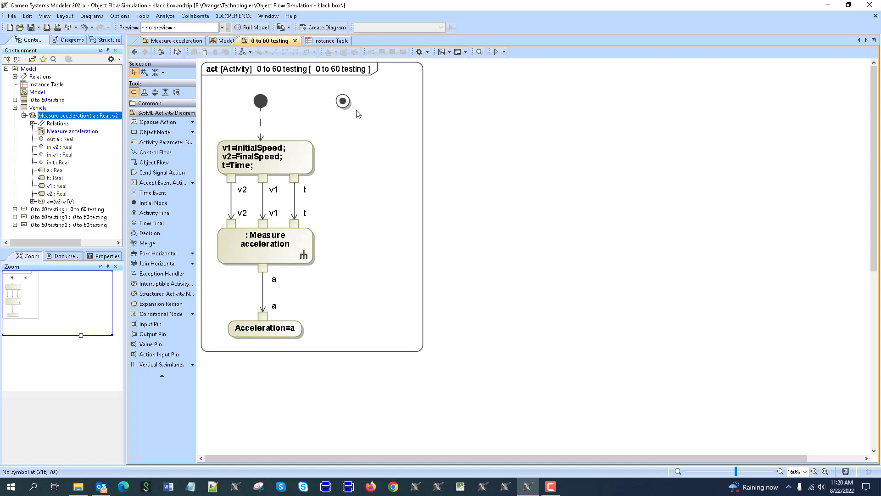
{"action": "left_click_drag", "start_coordinate": [344, 101], "coordinate": [265, 373]}
{"action": "left_click", "coordinate": [291, 322]}
{"action": "left_click_drag", "start_coordinate": [318, 290], "coordinate": [265, 373]}
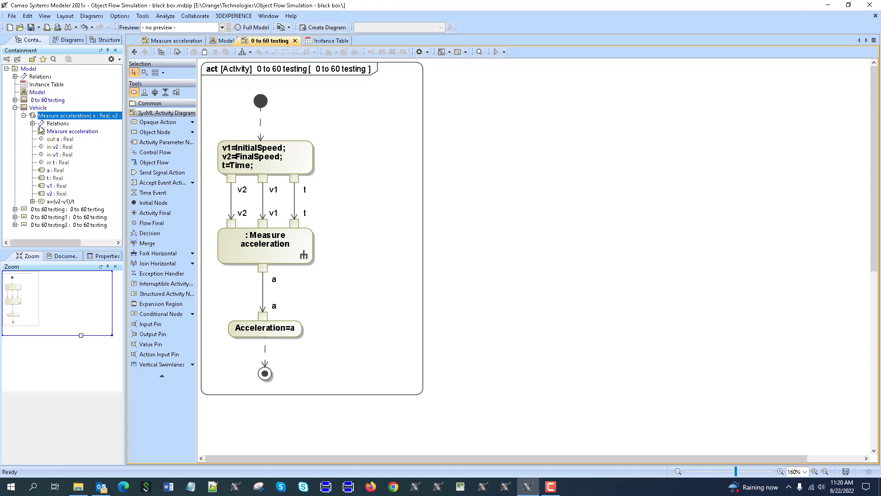
- Give the Measure acceleration call a bright green fill colour, then save the project
{"action": "left_click", "coordinate": [15, 100]}
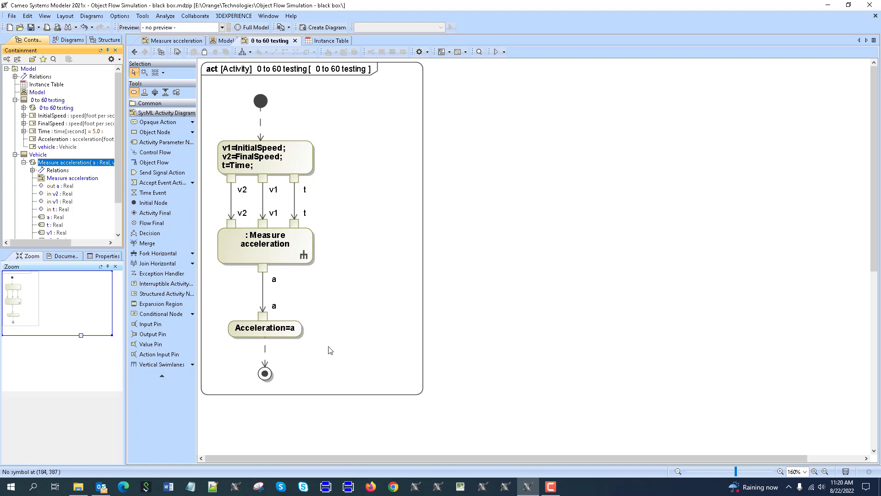
{"action": "left_click", "coordinate": [307, 259]}
{"action": "left_click", "coordinate": [336, 52]}
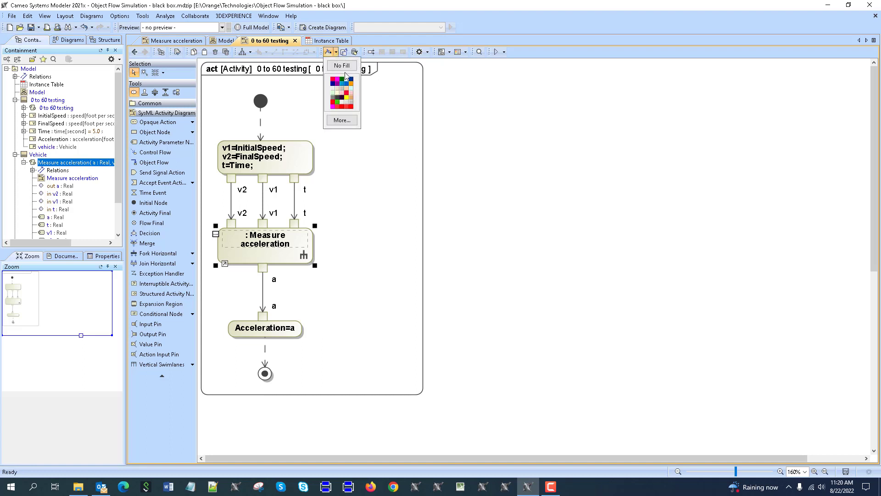
{"action": "left_click", "coordinate": [343, 80]}
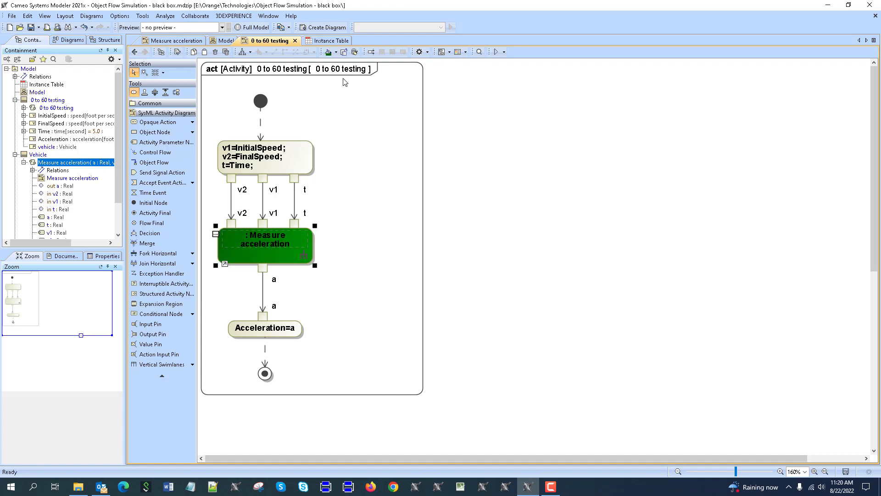
{"action": "left_click", "coordinate": [336, 51]}
{"action": "left_click", "coordinate": [338, 104]}
{"action": "left_click", "coordinate": [353, 175]}
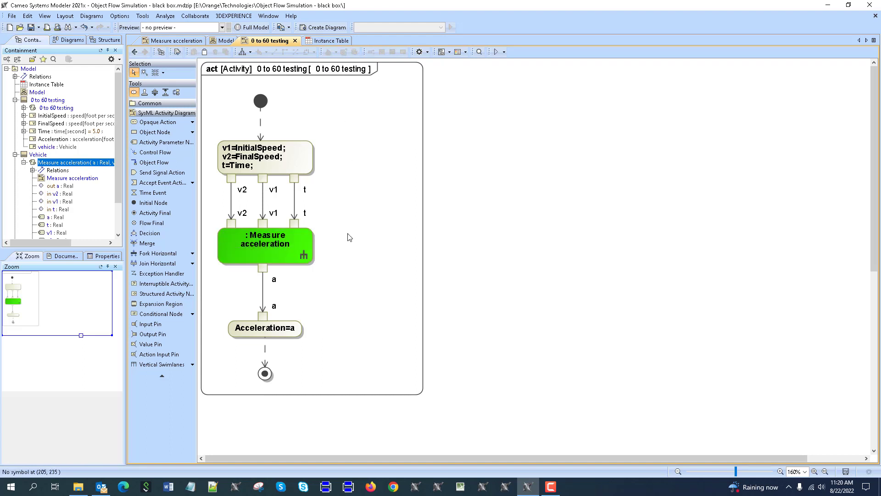
{"action": "left_click", "coordinate": [31, 28]}
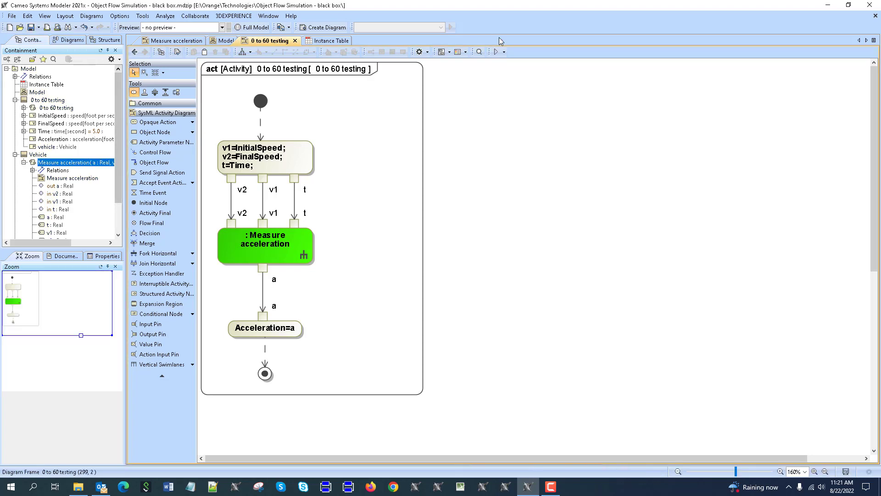
- Simulate 0 to 60 testing at slower animation speed and read value=12.0 in the Console
{"action": "left_click", "coordinate": [504, 52]}
{"action": "left_click", "coordinate": [517, 76]}
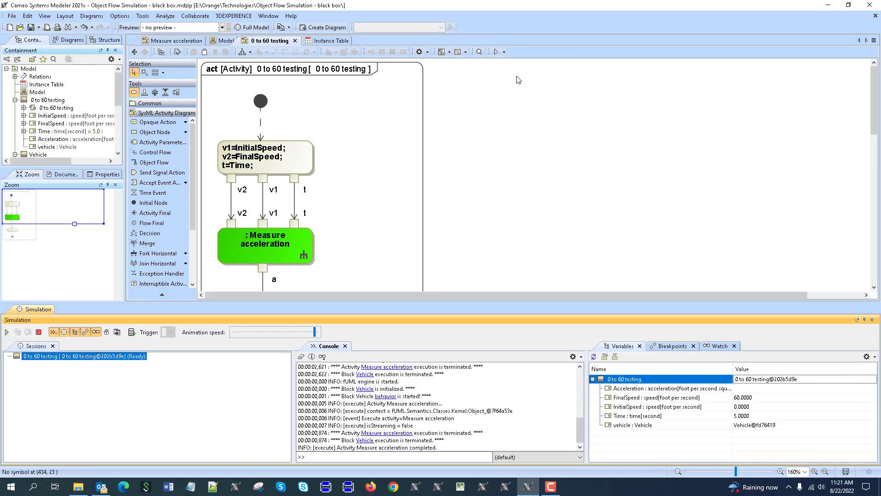
{"action": "left_click_drag", "start_coordinate": [631, 303], "coordinate": [630, 247]}
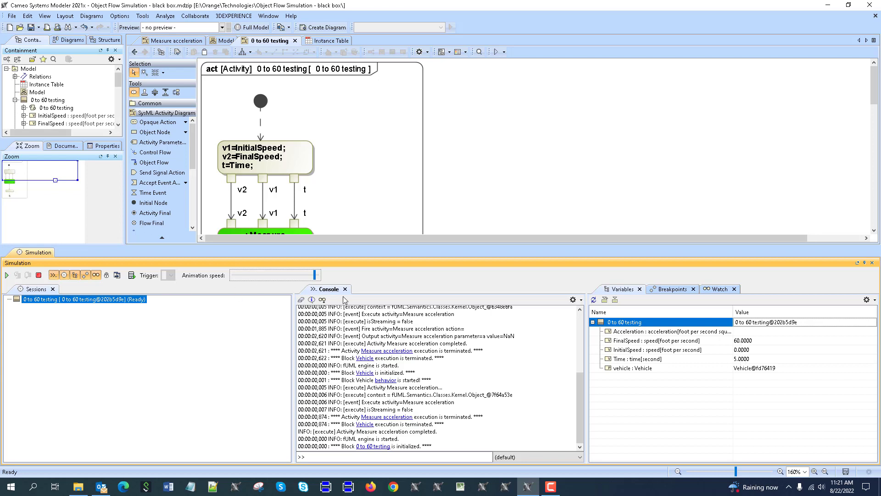
{"action": "left_click_drag", "start_coordinate": [302, 277], "coordinate": [296, 276]}
{"action": "scroll", "coordinate": [257, 207], "scroll_direction": "down", "scroll_amount": 3}
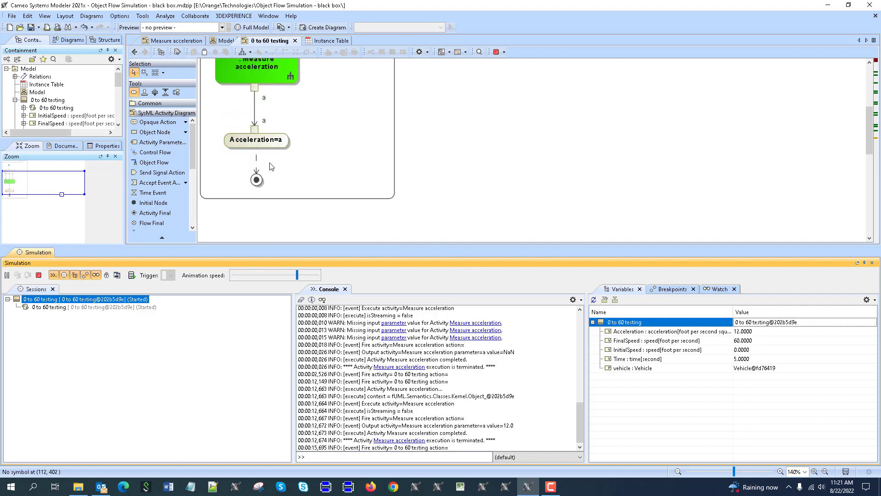
- Close the simulation panel and delete the old Instance Table and its three instances
{"action": "left_click", "coordinate": [871, 262]}
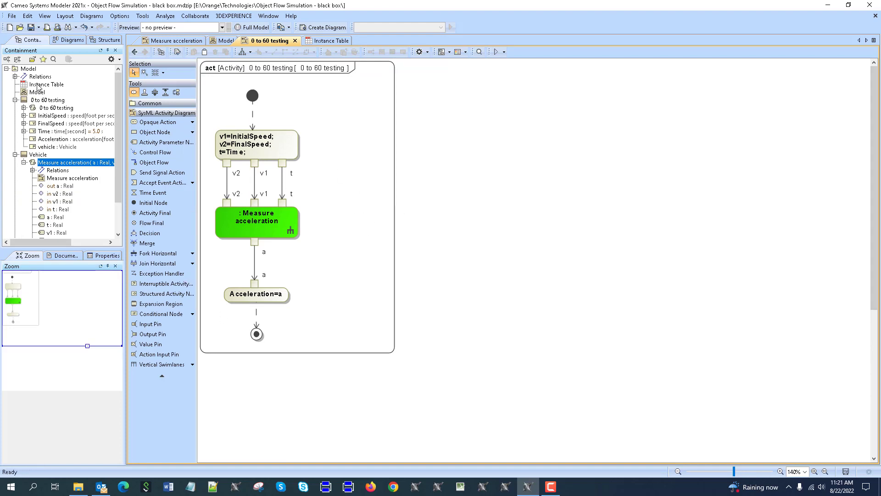
{"action": "left_click", "coordinate": [38, 85]}
{"action": "key", "text": "Delete"}
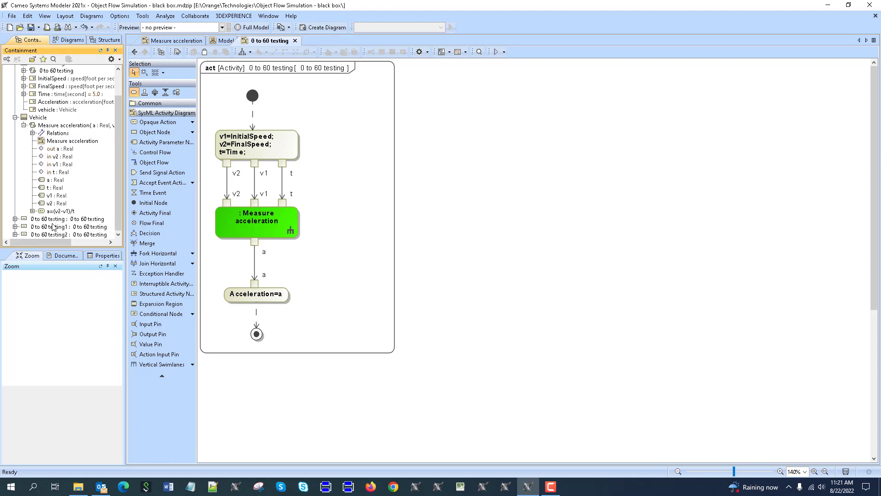
{"action": "left_click", "coordinate": [51, 219]}
{"action": "left_click", "coordinate": [62, 235], "text": "shift"}
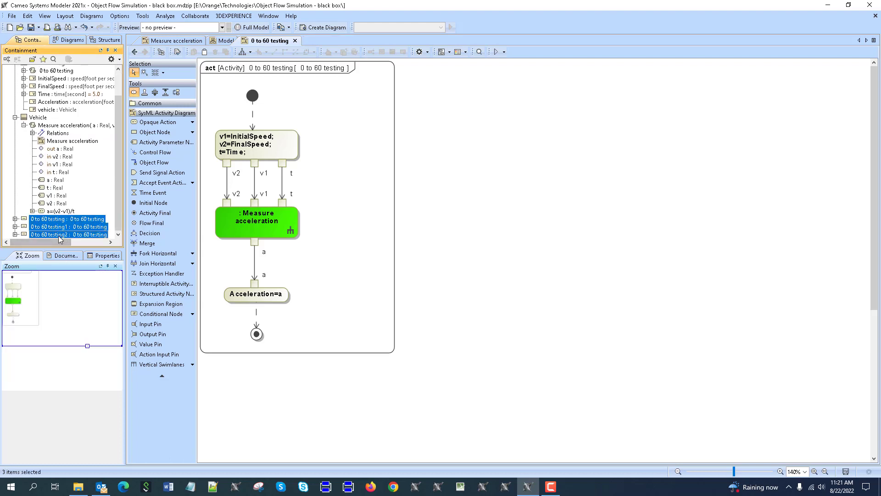
{"action": "key", "text": "Delete"}
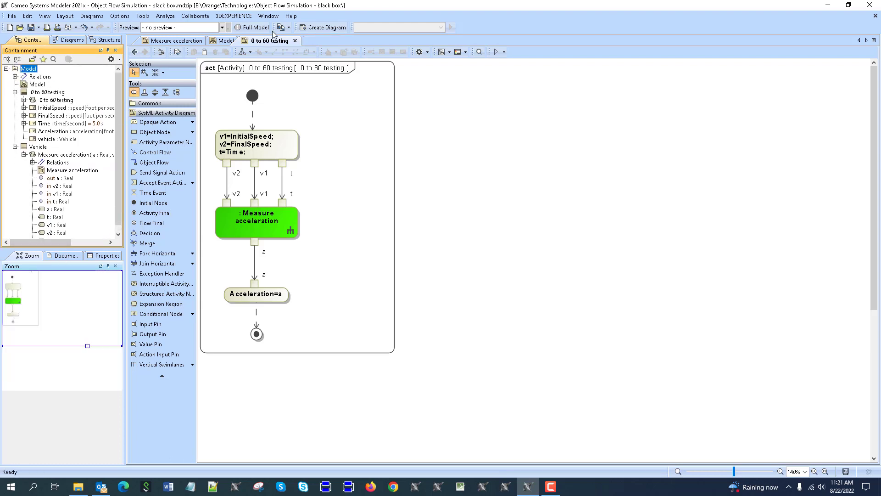
- Create a new Instance Table classified by 0 to 60 testing with five instance rows
{"action": "left_click", "coordinate": [321, 27]}
{"action": "double_click", "coordinate": [312, 153]}
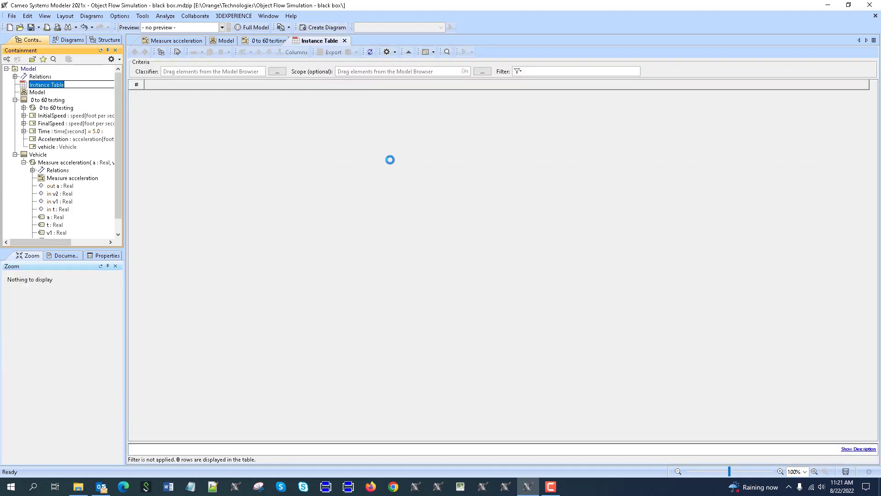
{"action": "left_click", "coordinate": [38, 155]}
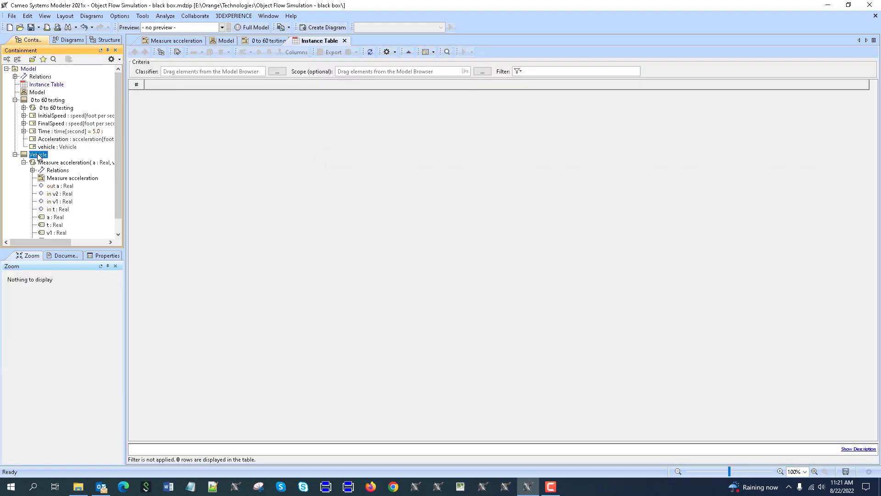
{"action": "left_click_drag", "start_coordinate": [41, 100], "coordinate": [197, 73]}
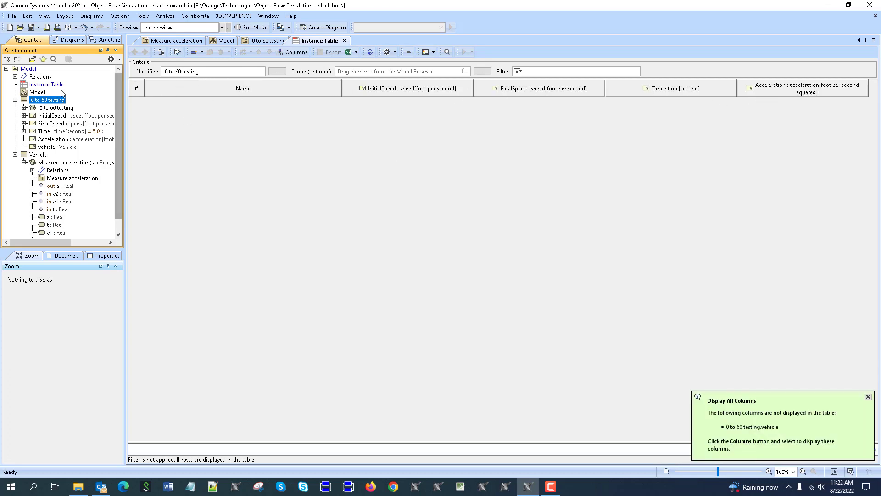
{"action": "left_click", "coordinate": [196, 53]}
{"action": "left_click", "coordinate": [195, 54]}
{"action": "left_click", "coordinate": [194, 56]}
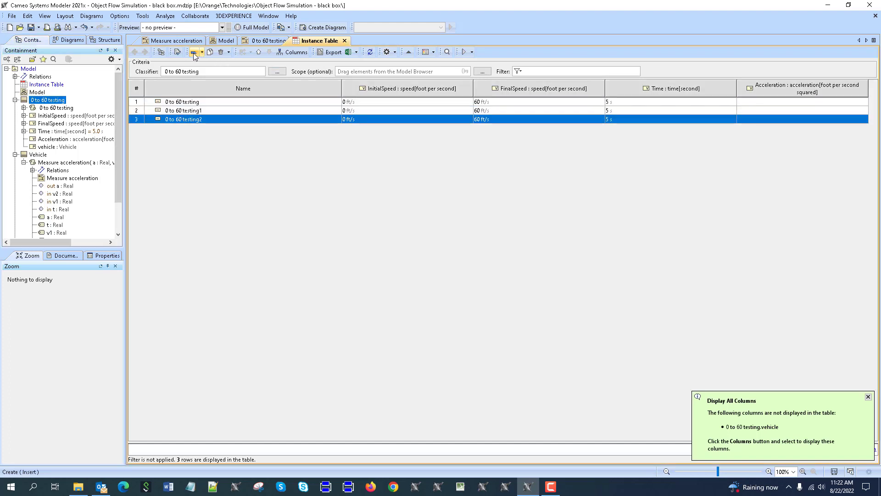
{"action": "left_click", "coordinate": [194, 55]}
{"action": "left_click", "coordinate": [194, 56]}
{"action": "left_click", "coordinate": [286, 193]}
- Move the Time column next to Name and resize all columns to fit their headers
{"action": "left_click_drag", "start_coordinate": [640, 90], "coordinate": [309, 102]}
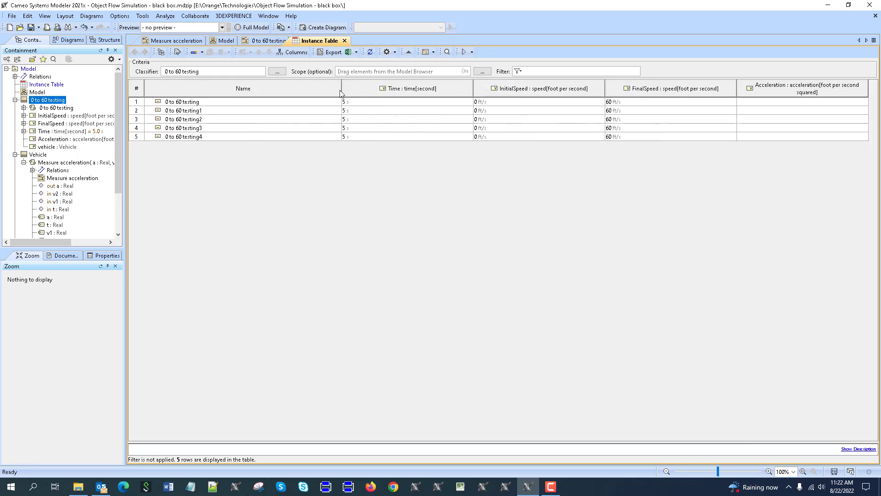
{"action": "left_click_drag", "start_coordinate": [341, 88], "coordinate": [211, 88]}
{"action": "left_click_drag", "start_coordinate": [343, 85], "coordinate": [236, 86]}
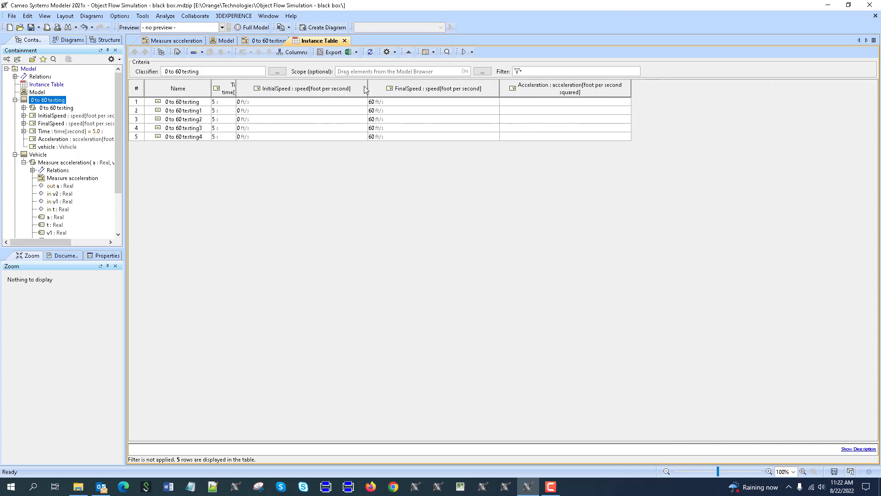
{"action": "left_click_drag", "start_coordinate": [367, 86], "coordinate": [277, 94]}
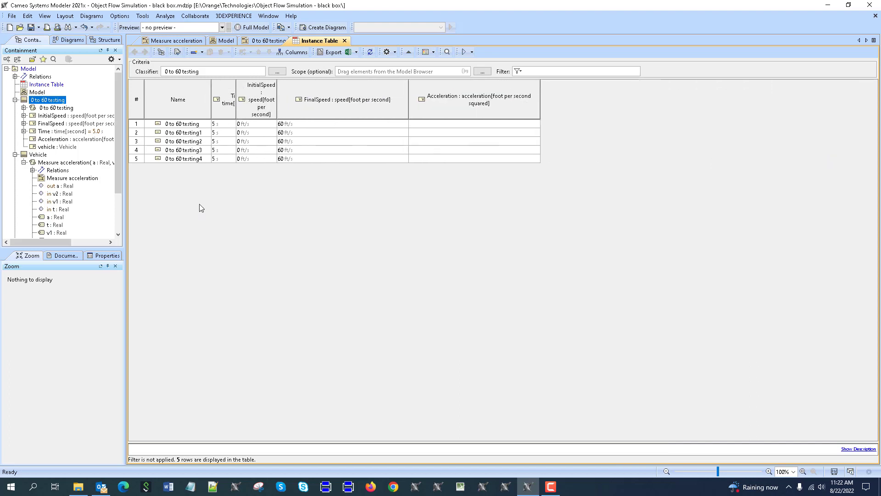
{"action": "scroll", "coordinate": [210, 184], "scroll_direction": "up", "scroll_amount": 2}
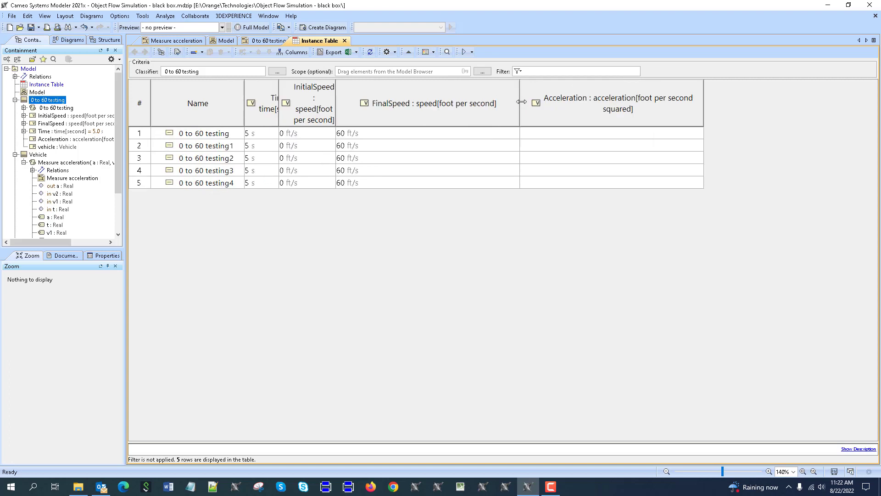
{"action": "left_click_drag", "start_coordinate": [519, 101], "coordinate": [386, 103]}
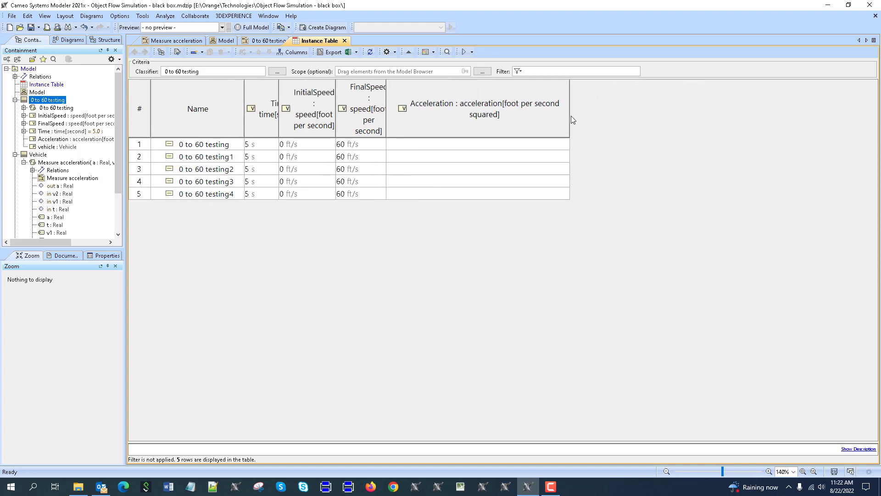
{"action": "left_click_drag", "start_coordinate": [571, 116], "coordinate": [487, 117]}
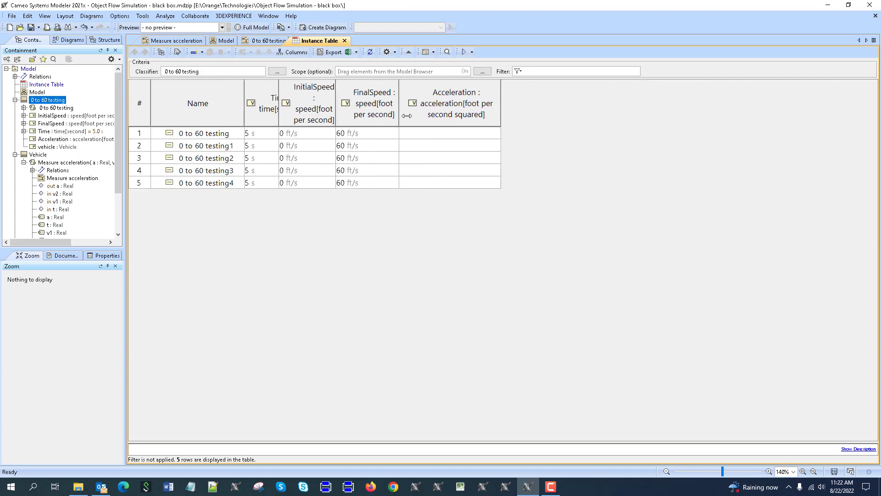
{"action": "left_click_drag", "start_coordinate": [409, 115], "coordinate": [409, 116]}
{"action": "left_click_drag", "start_coordinate": [335, 110], "coordinate": [362, 110]}
{"action": "left_click_drag", "start_coordinate": [279, 104], "coordinate": [308, 105]}
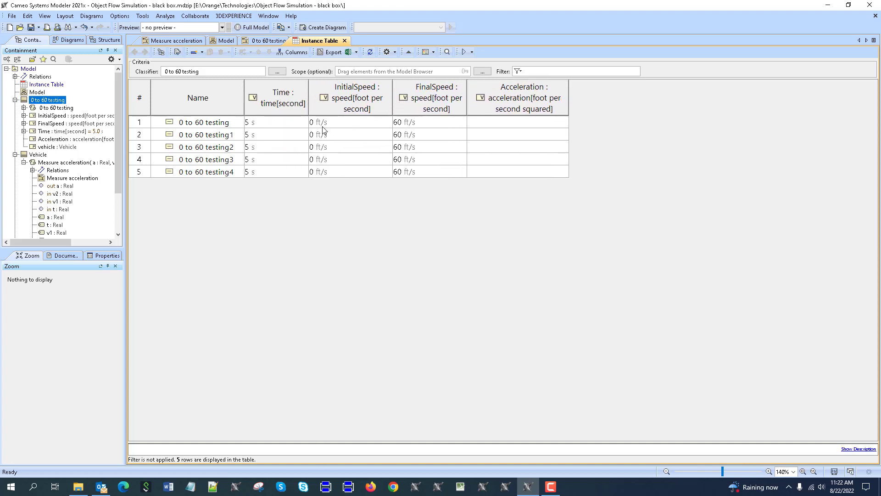
- Enter Time values of 1, 2, 3, 5 and 6 s for the five instance rows
{"action": "left_click", "coordinate": [271, 120]}
{"action": "type", "text": "1"}
{"action": "left_click", "coordinate": [279, 131]}
{"action": "type", "text": "2"}
{"action": "left_click", "coordinate": [280, 145]}
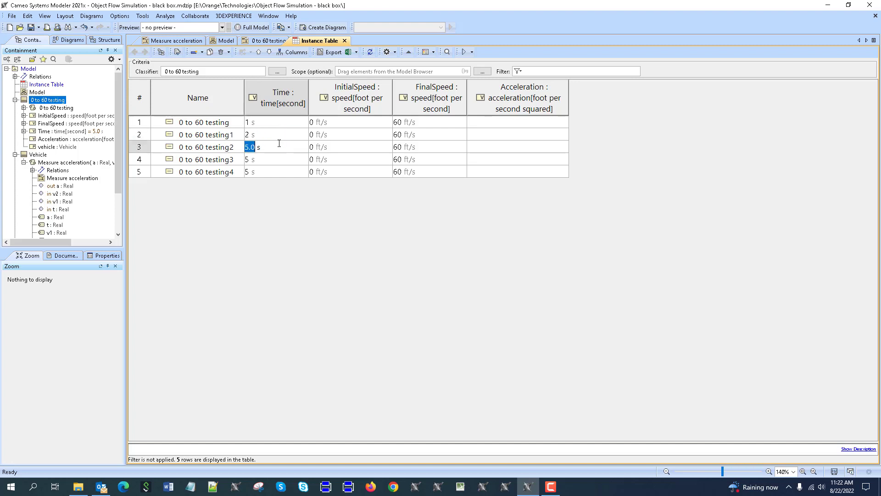
{"action": "type", "text": "3"}
{"action": "left_click", "coordinate": [276, 159]}
{"action": "left_click", "coordinate": [275, 159]}
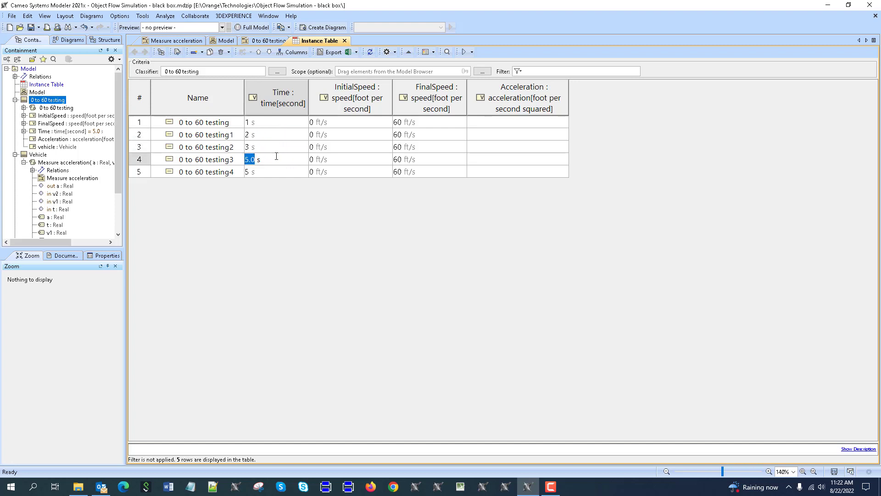
{"action": "double_click", "coordinate": [258, 171]}
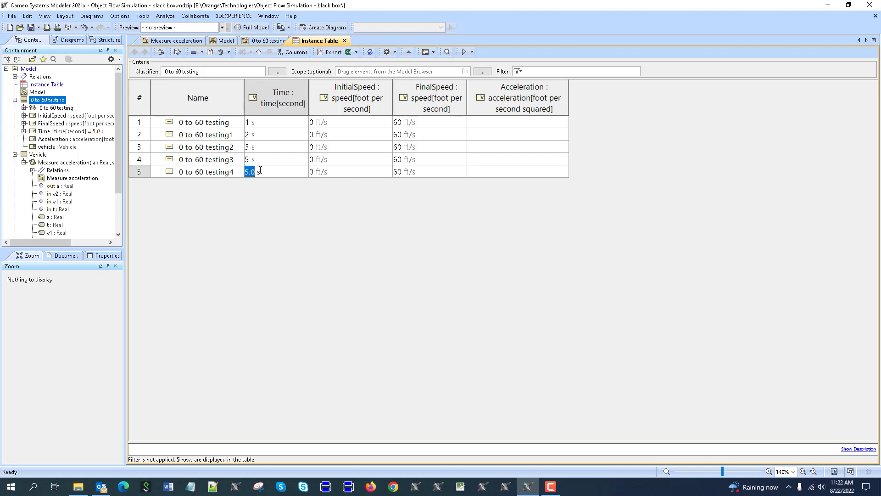
{"action": "type", "text": "6"}
- Evaluate all instances with behaviors, yielding accelerations of 60, 30, 20, 12 and 10 ft/s2
{"action": "left_click", "coordinate": [169, 172]}
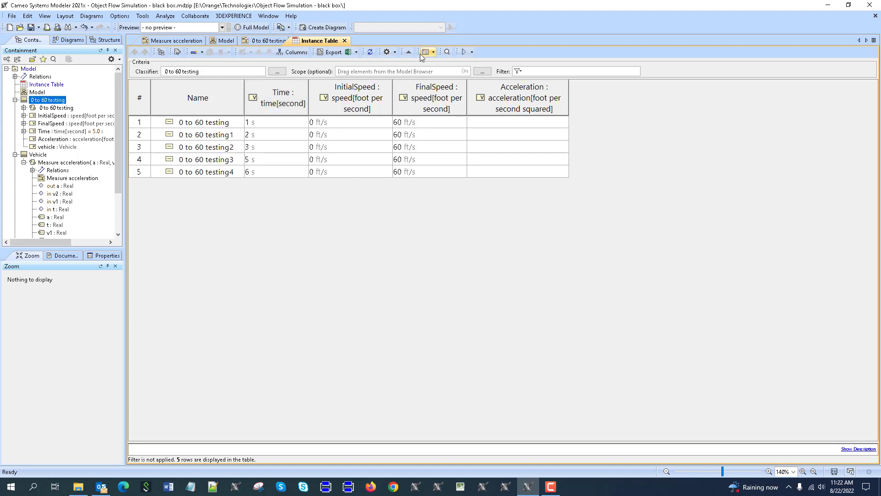
{"action": "left_click", "coordinate": [472, 52]}
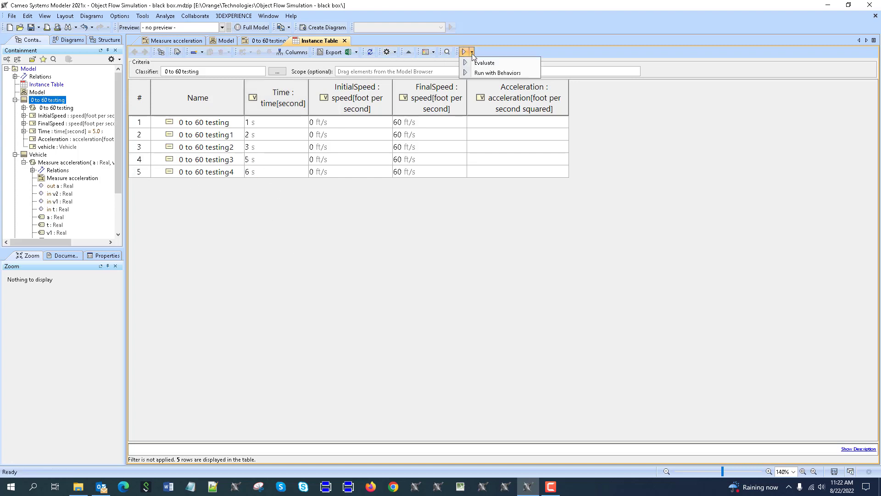
{"action": "left_click", "coordinate": [509, 73]}
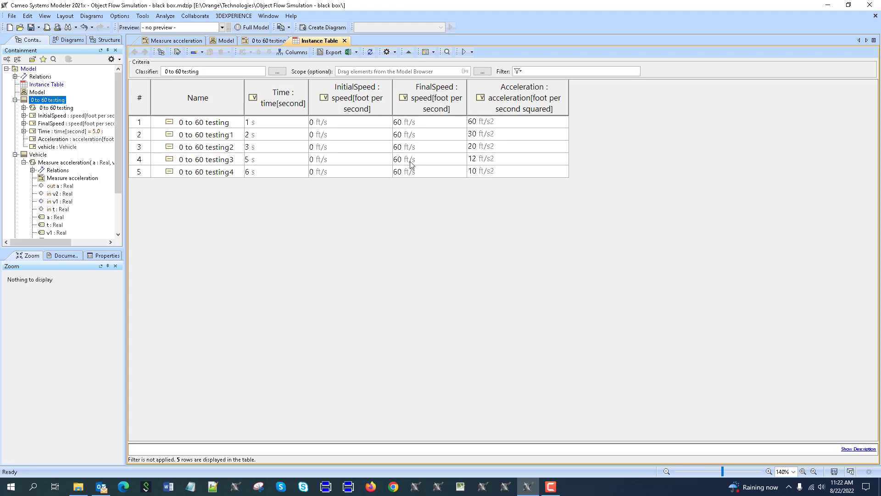
- Look over the Measure acceleration diagram, Model block diagram and instance table, ending on 0 to 60 testing
{"action": "left_click", "coordinate": [251, 43]}
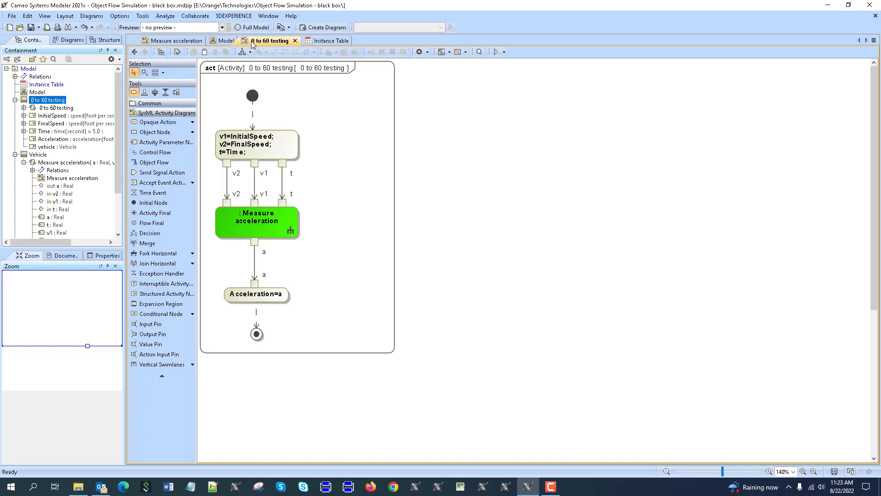
{"action": "left_click", "coordinate": [179, 44]}
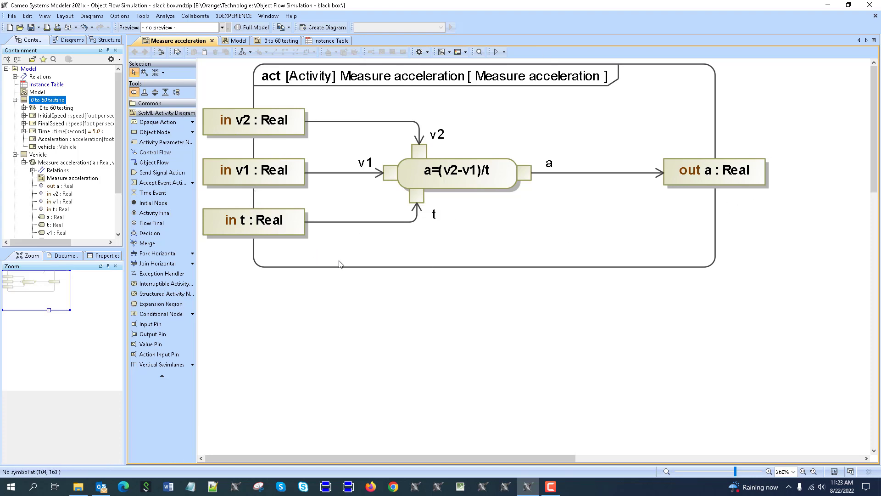
{"action": "left_click", "coordinate": [241, 42]}
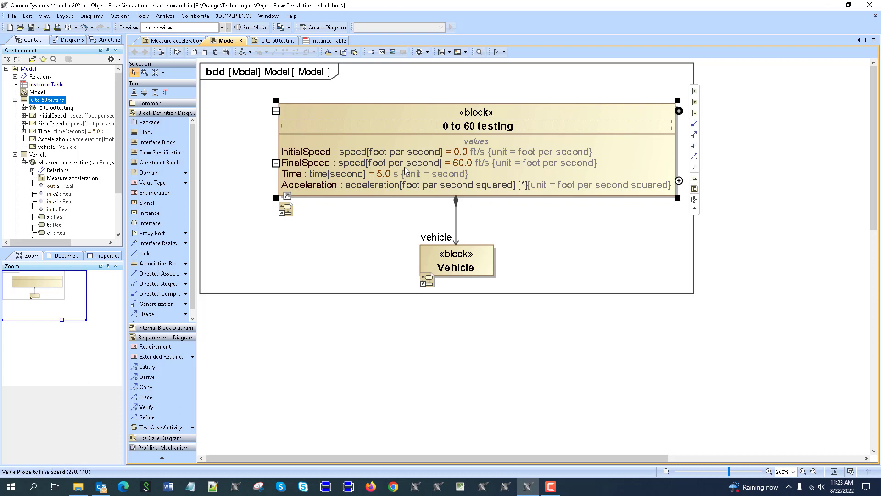
{"action": "left_click", "coordinate": [274, 40]}
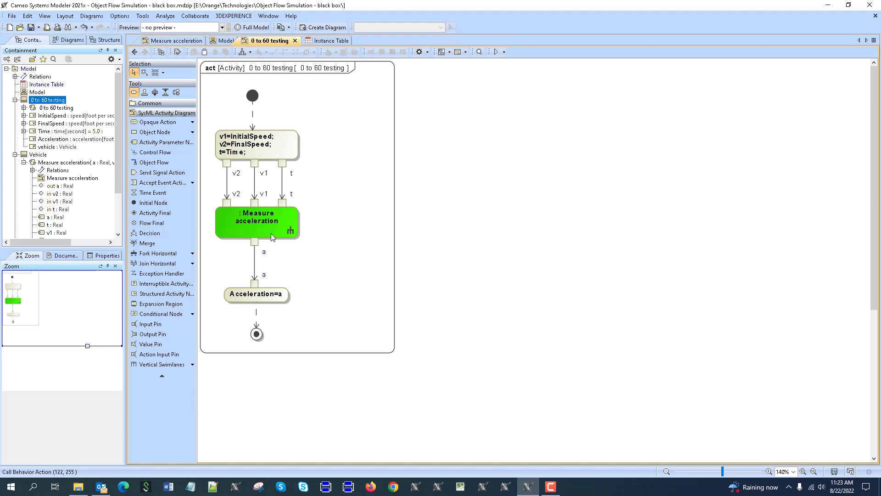
{"action": "left_click", "coordinate": [331, 41]}
{"action": "left_click", "coordinate": [267, 42]}
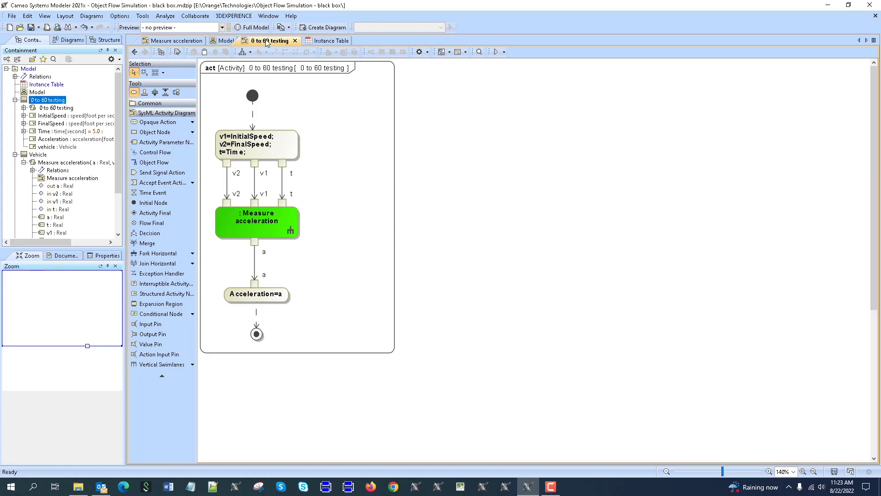